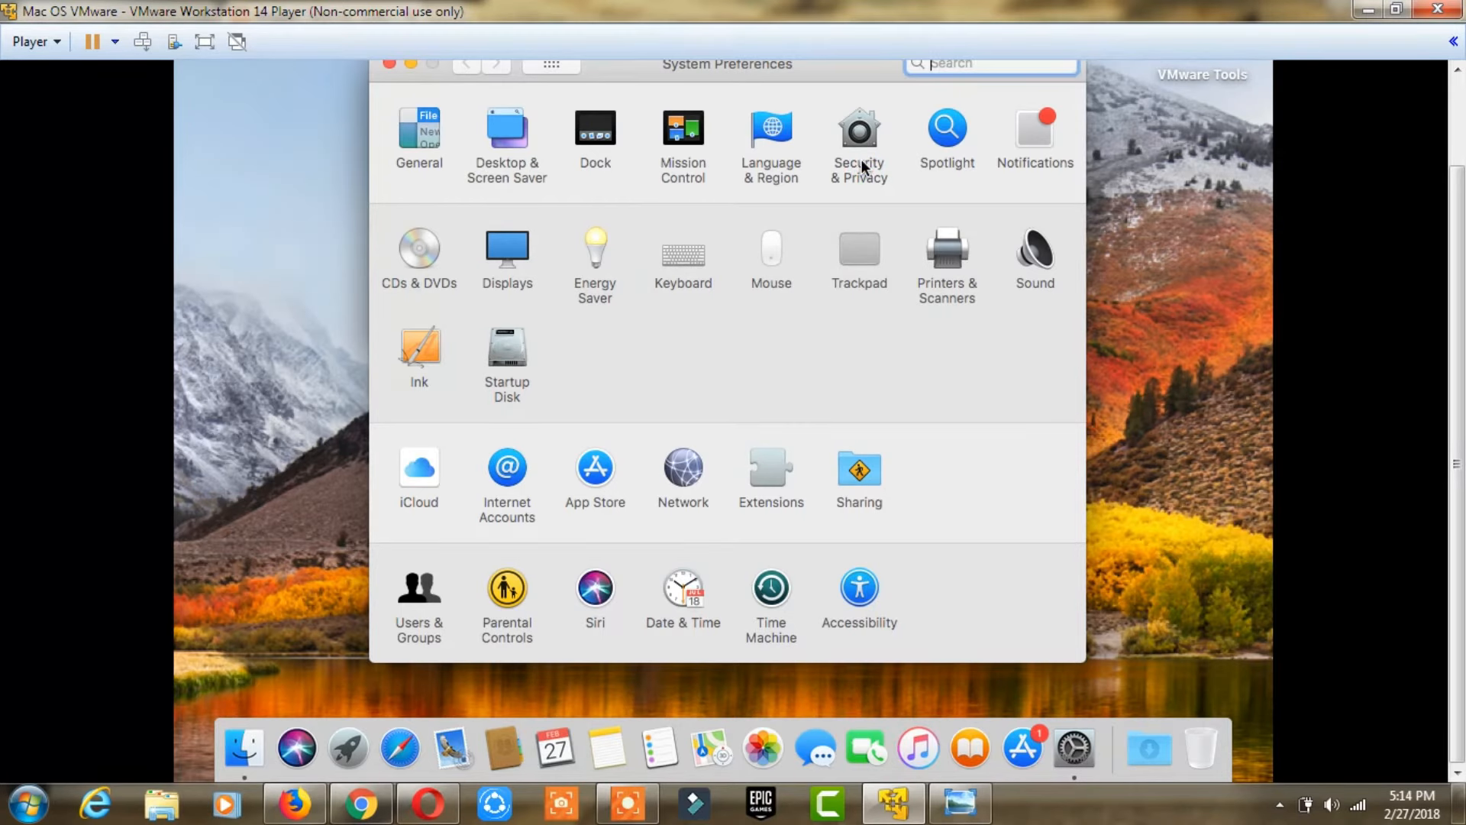
# Allow the blocked system software from developer VMware, Inc. in Security & Privacy, and close the preferences
pyautogui.moveTo(1457, 264); pyautogui.dragTo(1458, 136)
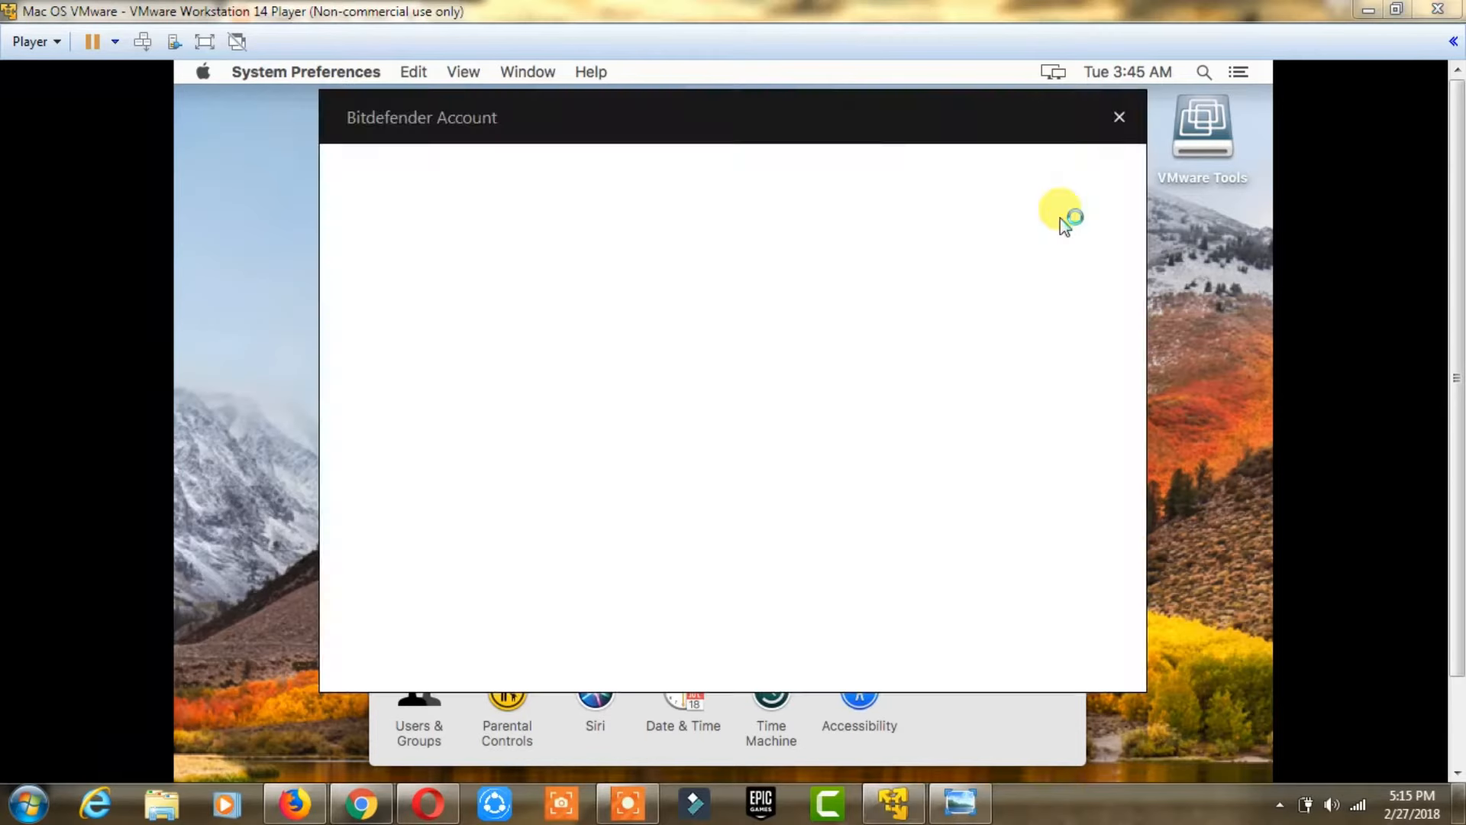
pyautogui.click(1214, 224)
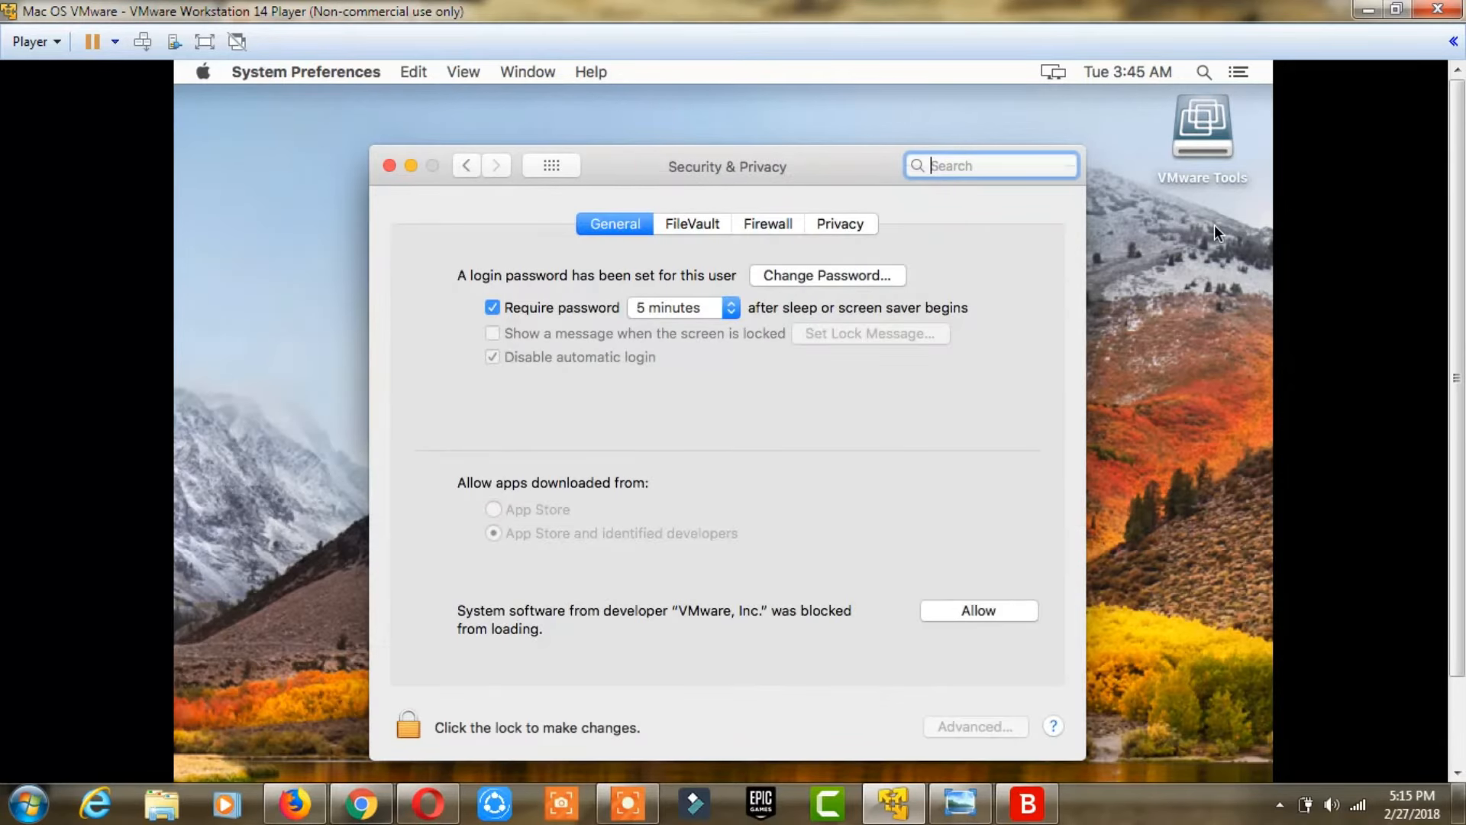
pyautogui.click(978, 607)
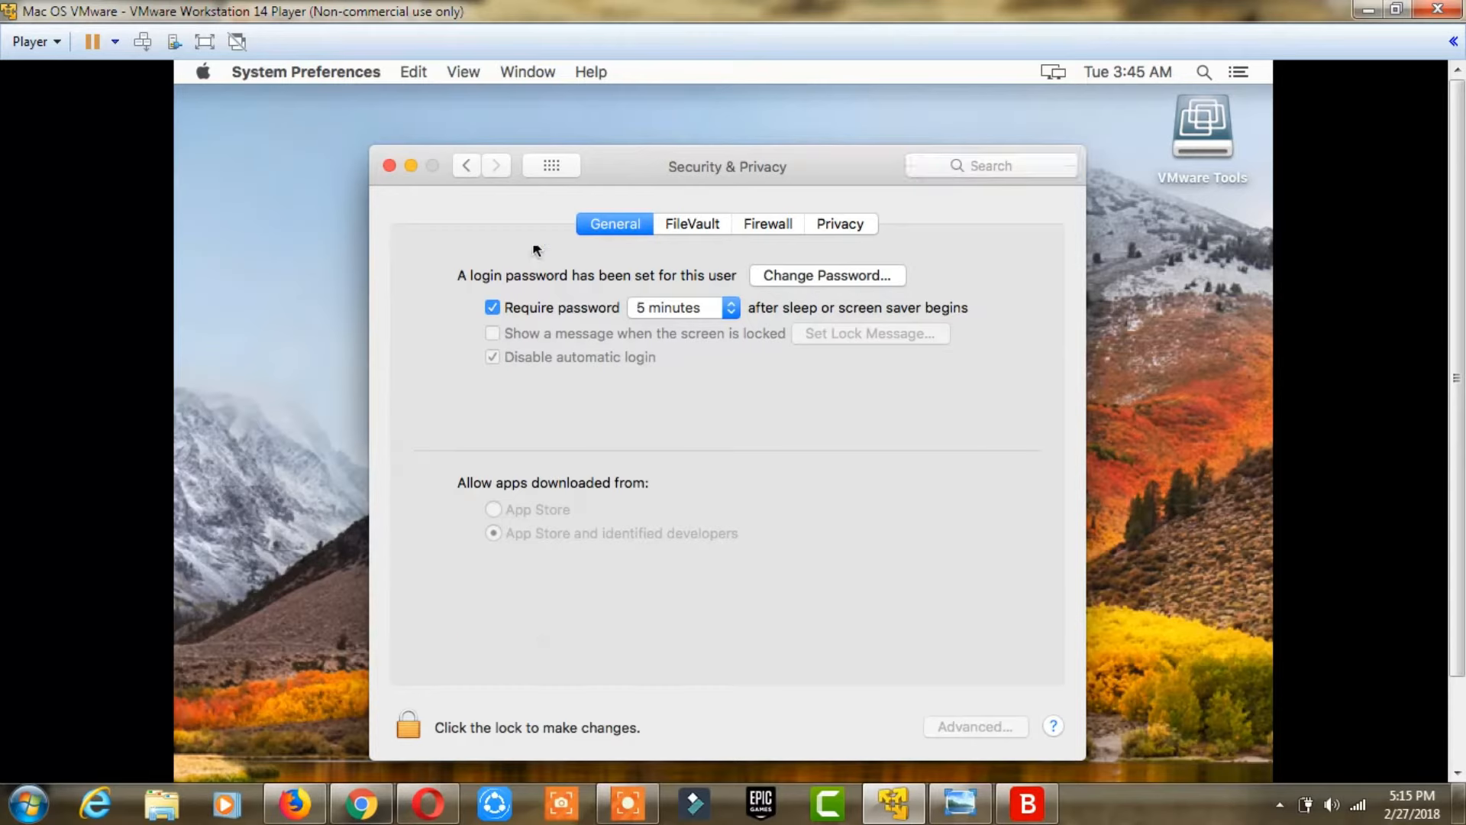
pyautogui.click(385, 167)
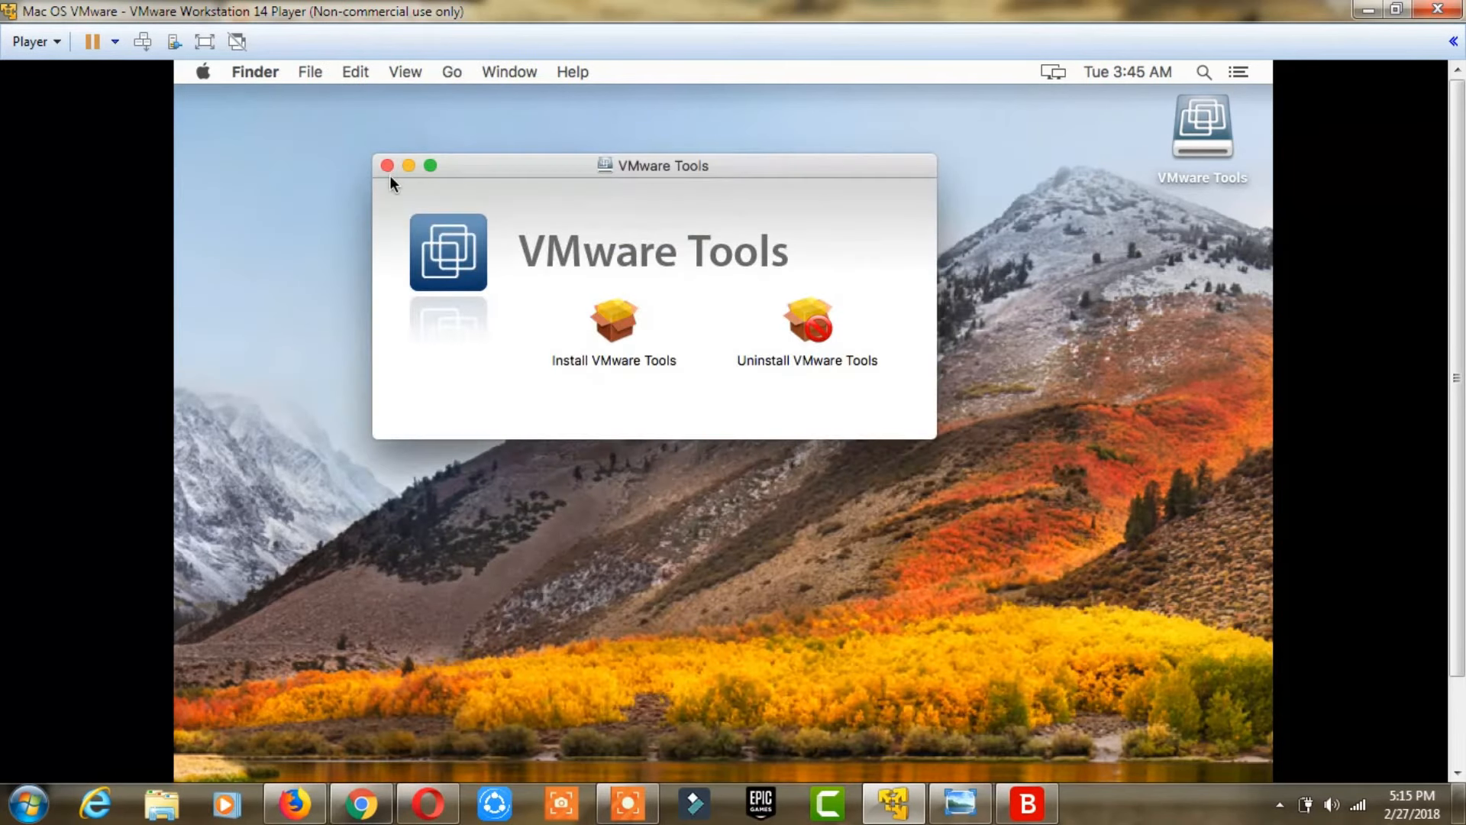
# Close the VMware Tools window, reopen the VMware Tools disk and launch the Install VMware Tools package
pyautogui.click(391, 167)
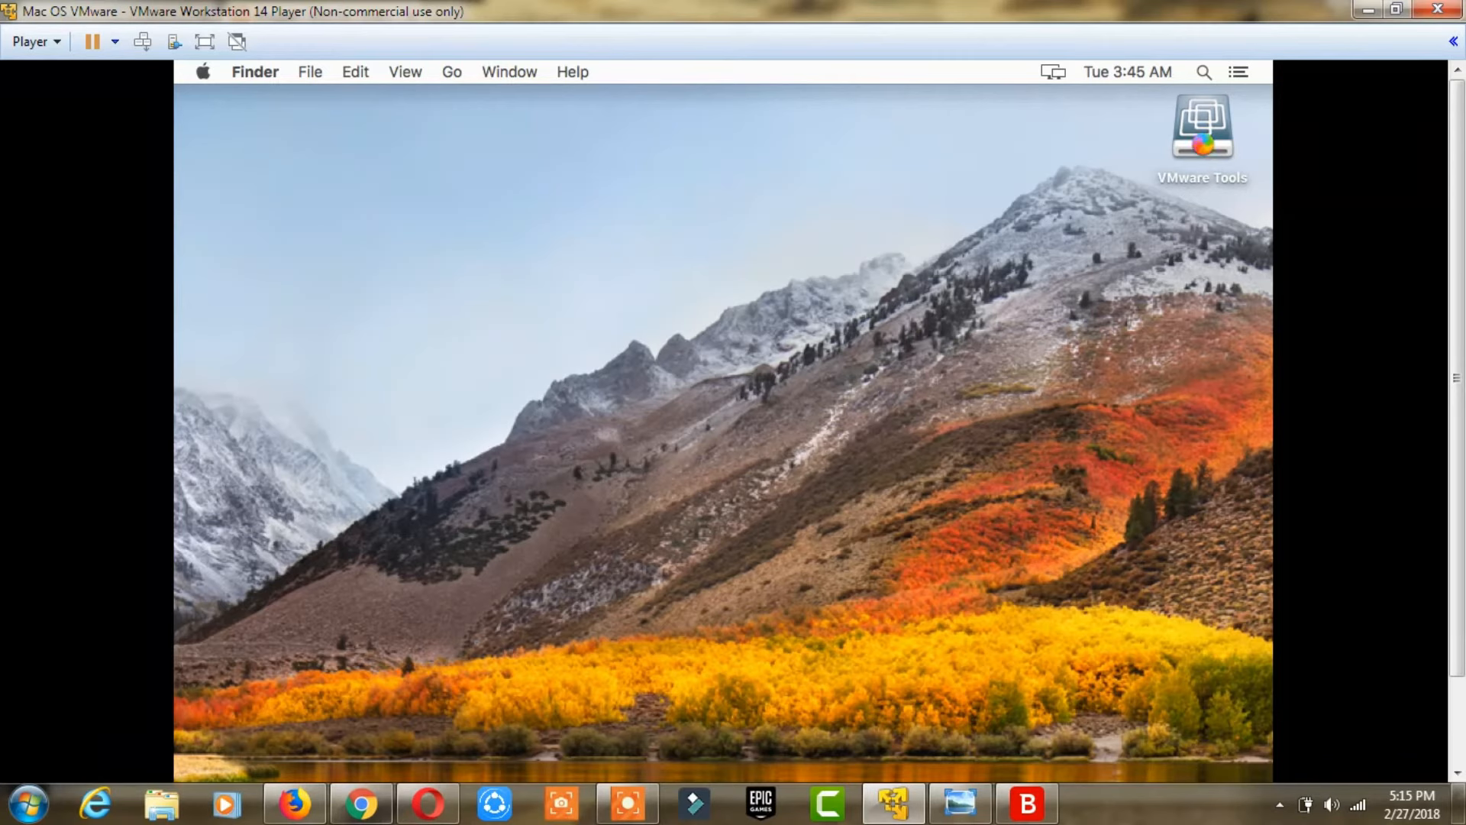
pyautogui.rightClick(1203, 142)
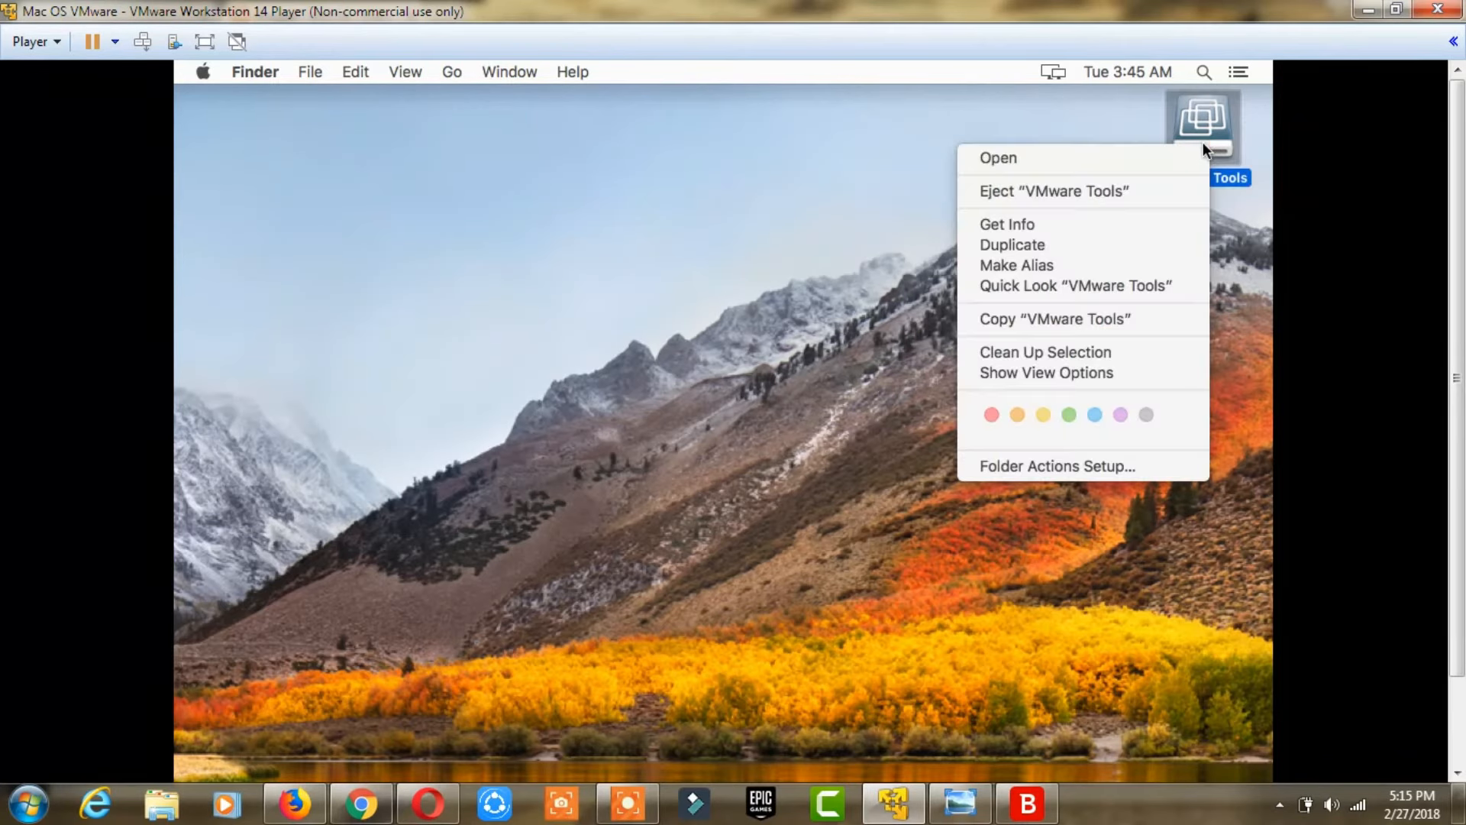
pyautogui.click(1052, 161)
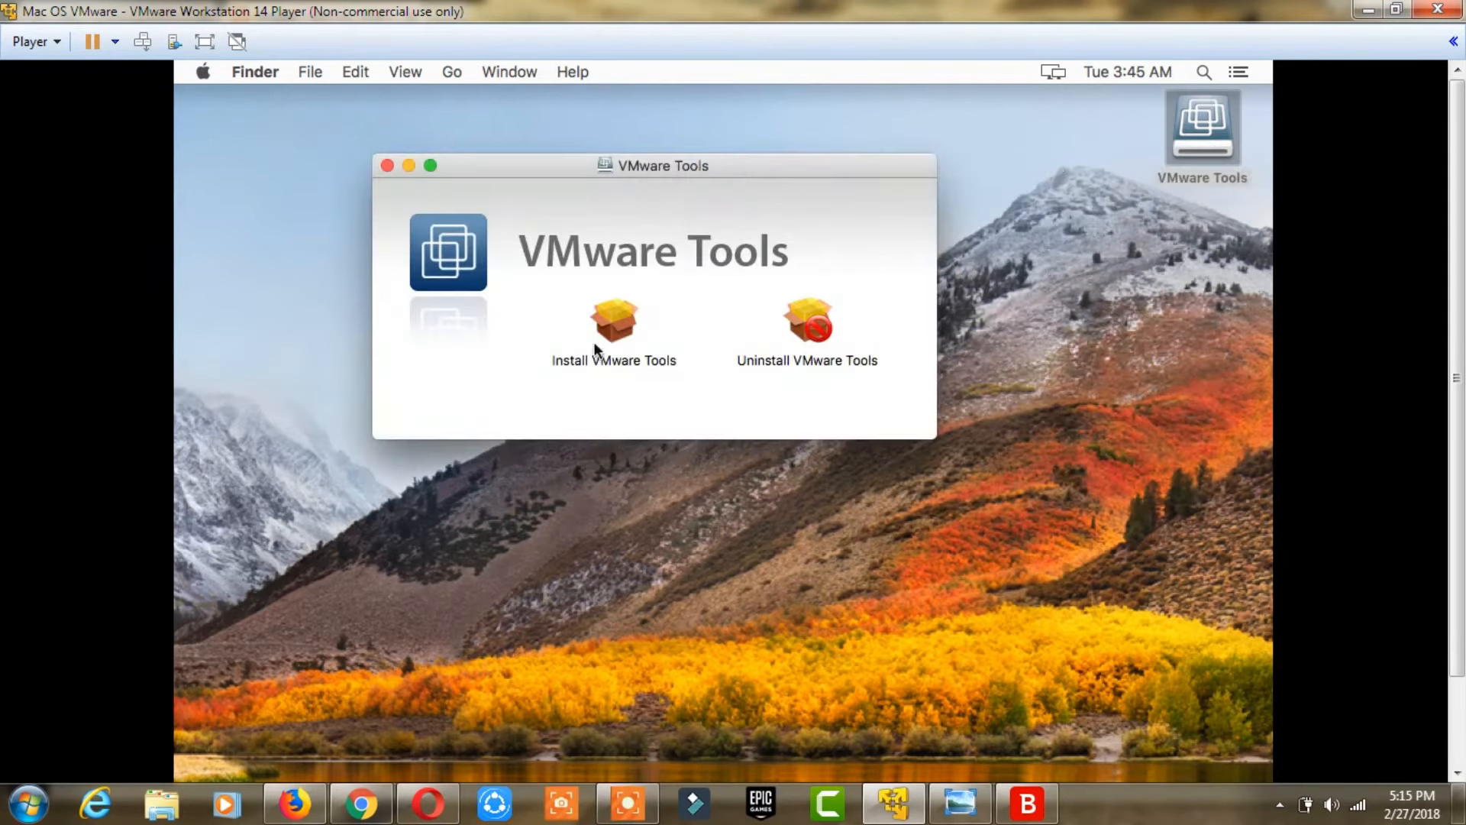
pyautogui.click(611, 328)
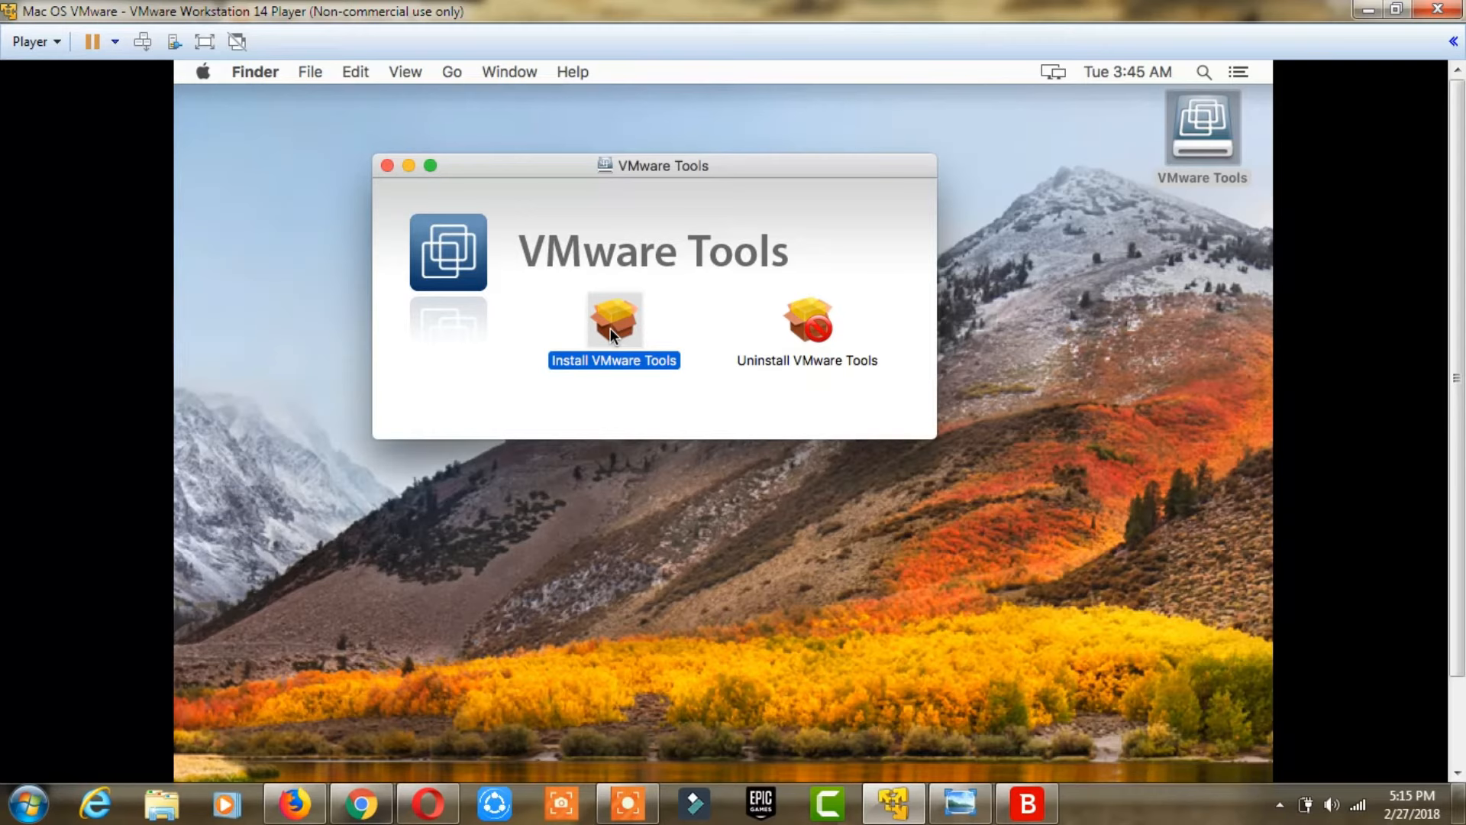
pyautogui.doubleClick(611, 328)
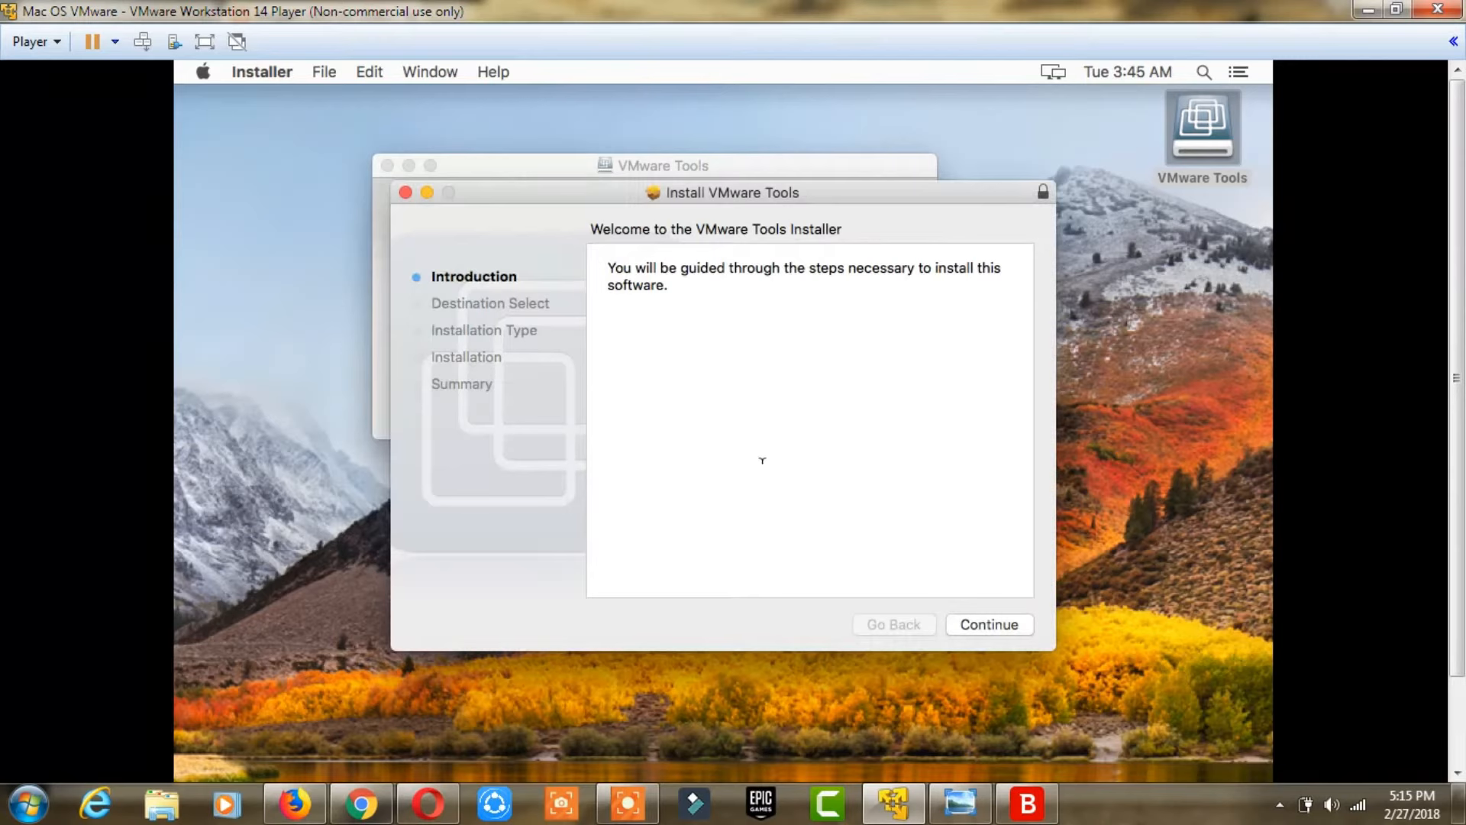
# Start the standard installation of VMware Tools on the default disk and authorize it with the account password
pyautogui.click(1018, 629)
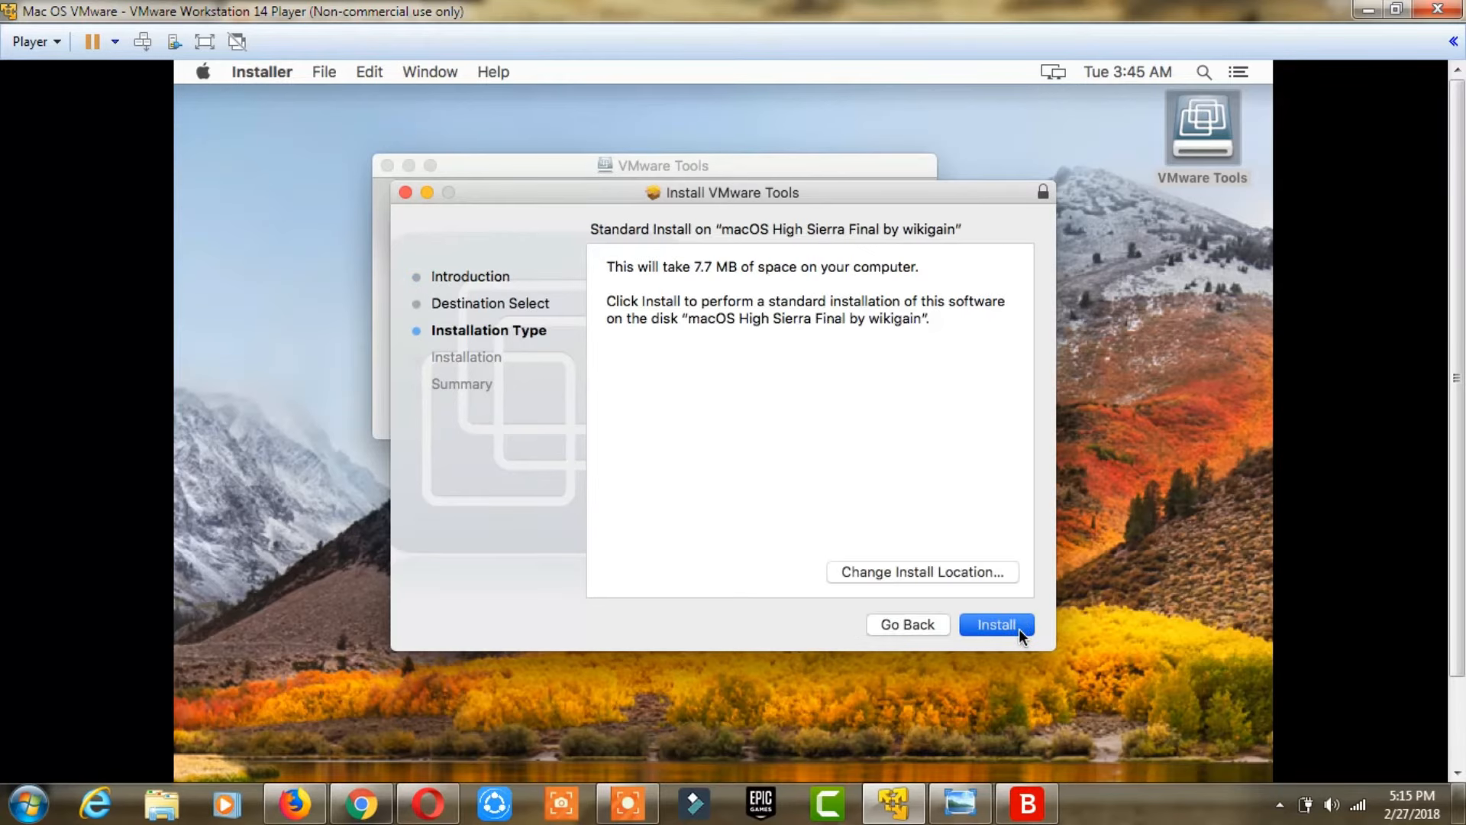
pyautogui.click(1019, 629)
pyautogui.click(844, 313)
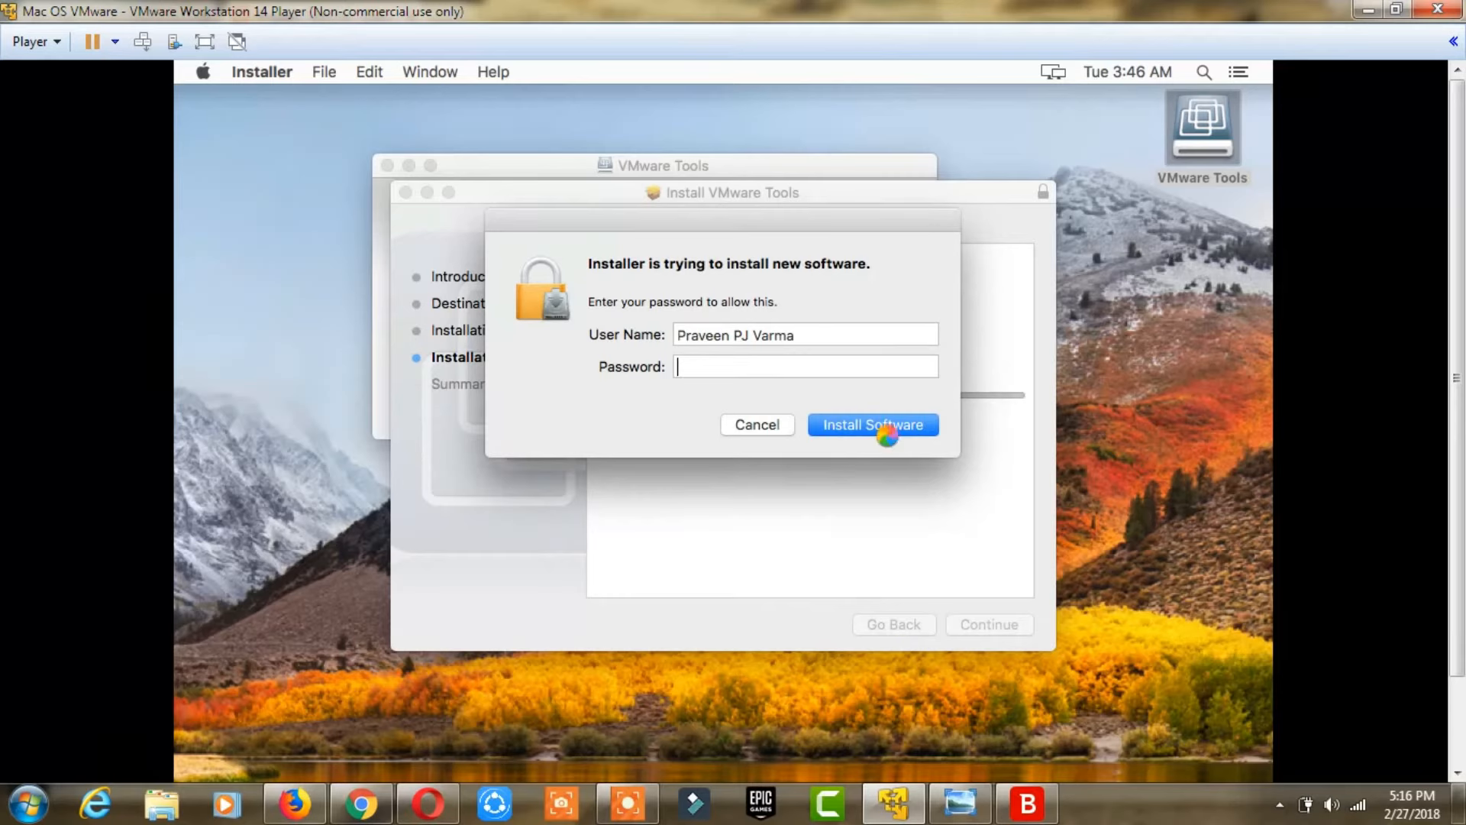
pyautogui.write('****')
pyautogui.click(855, 422)
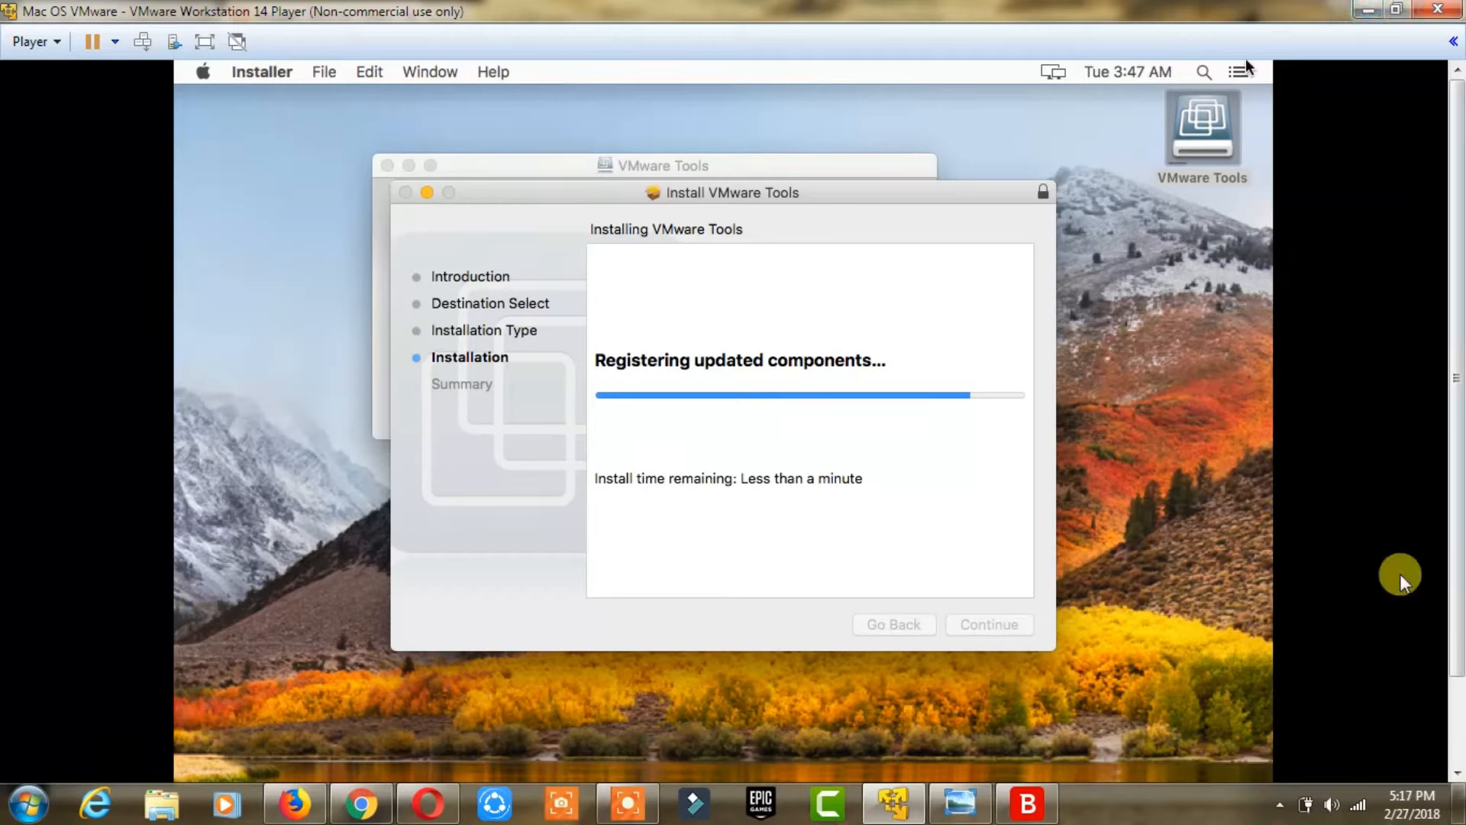
pyautogui.moveTo(647, 817)
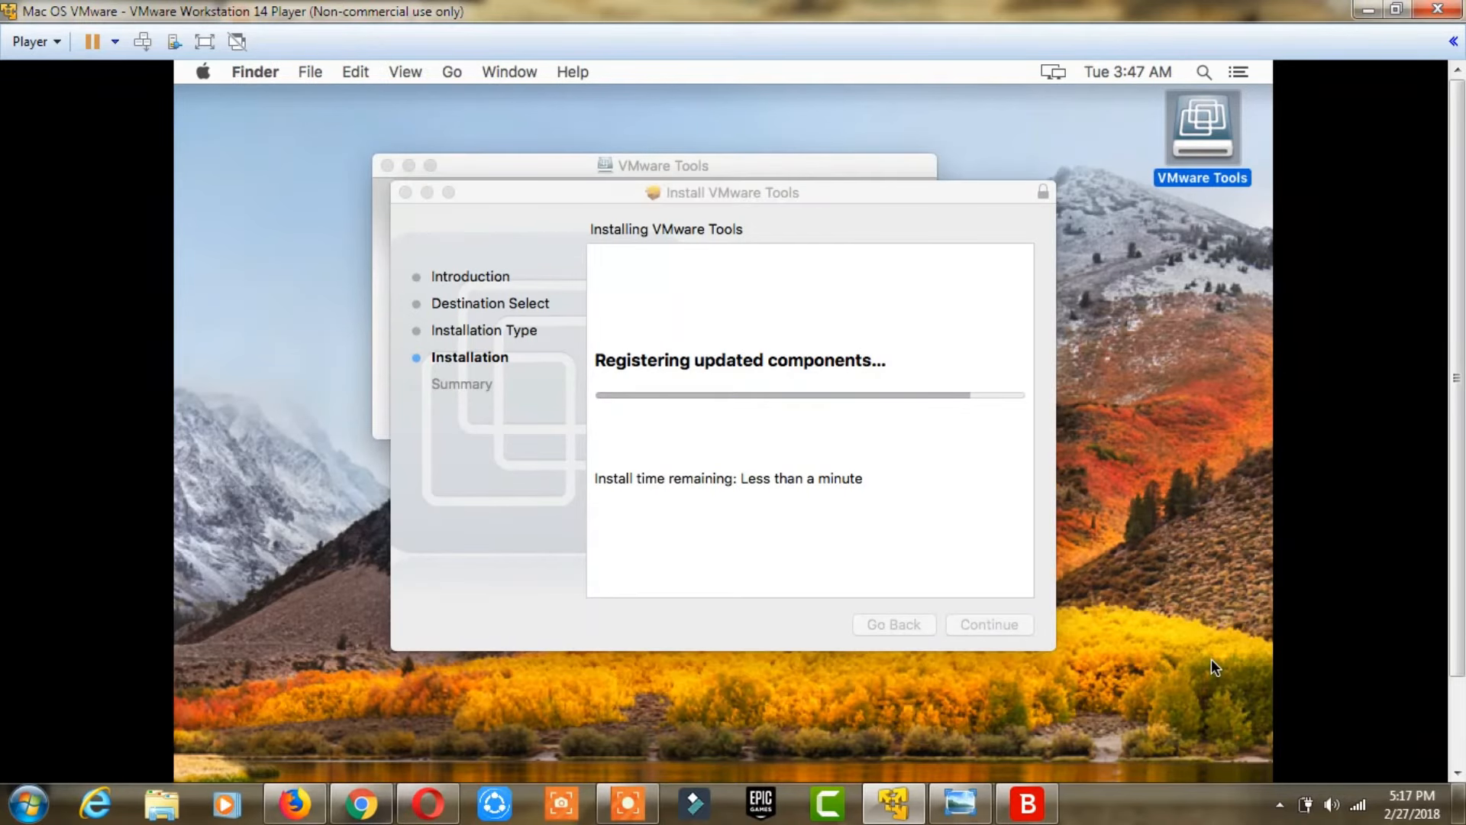
pyautogui.click(1212, 661)
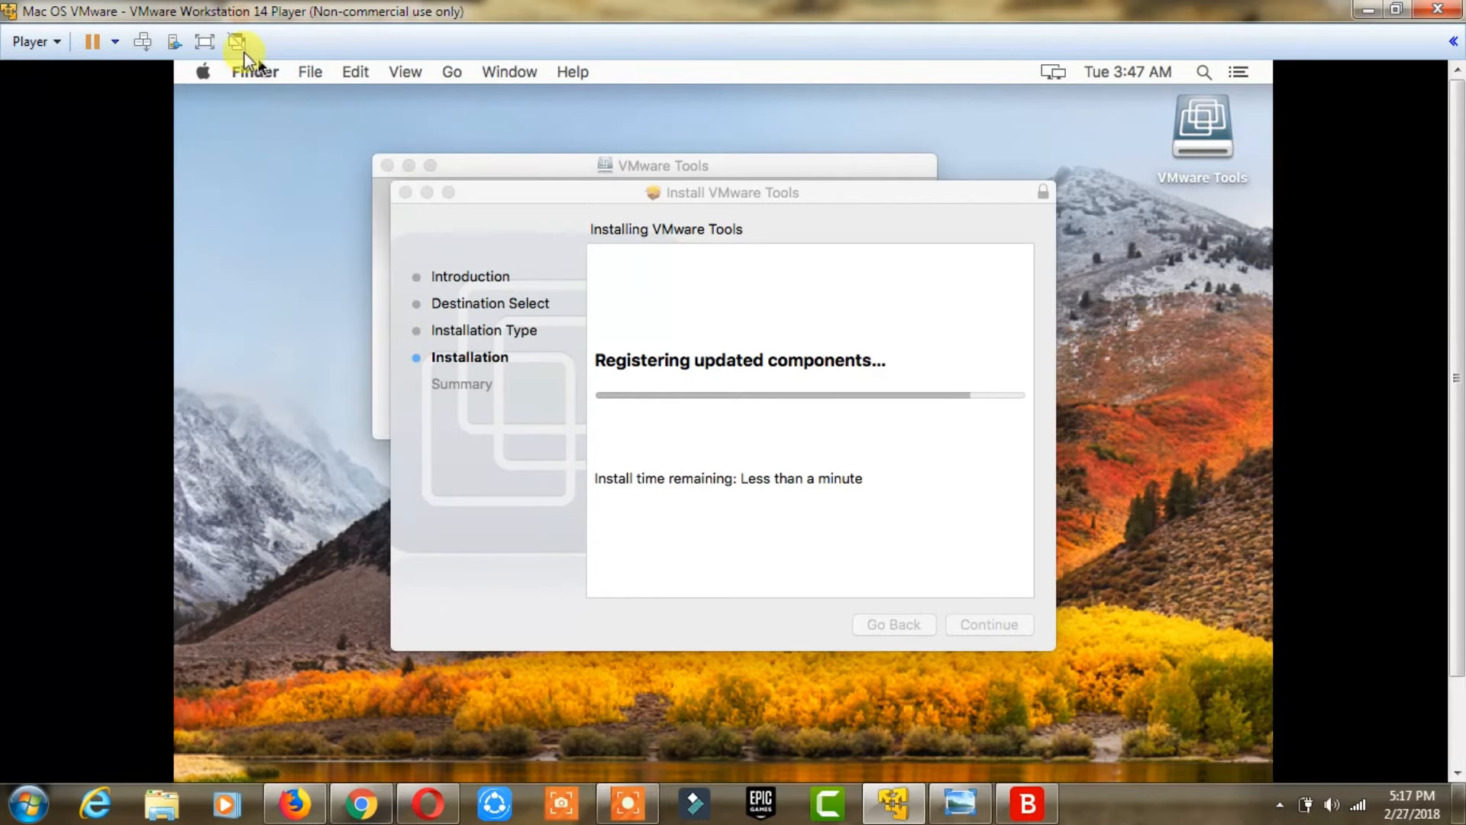
pyautogui.click(216, 42)
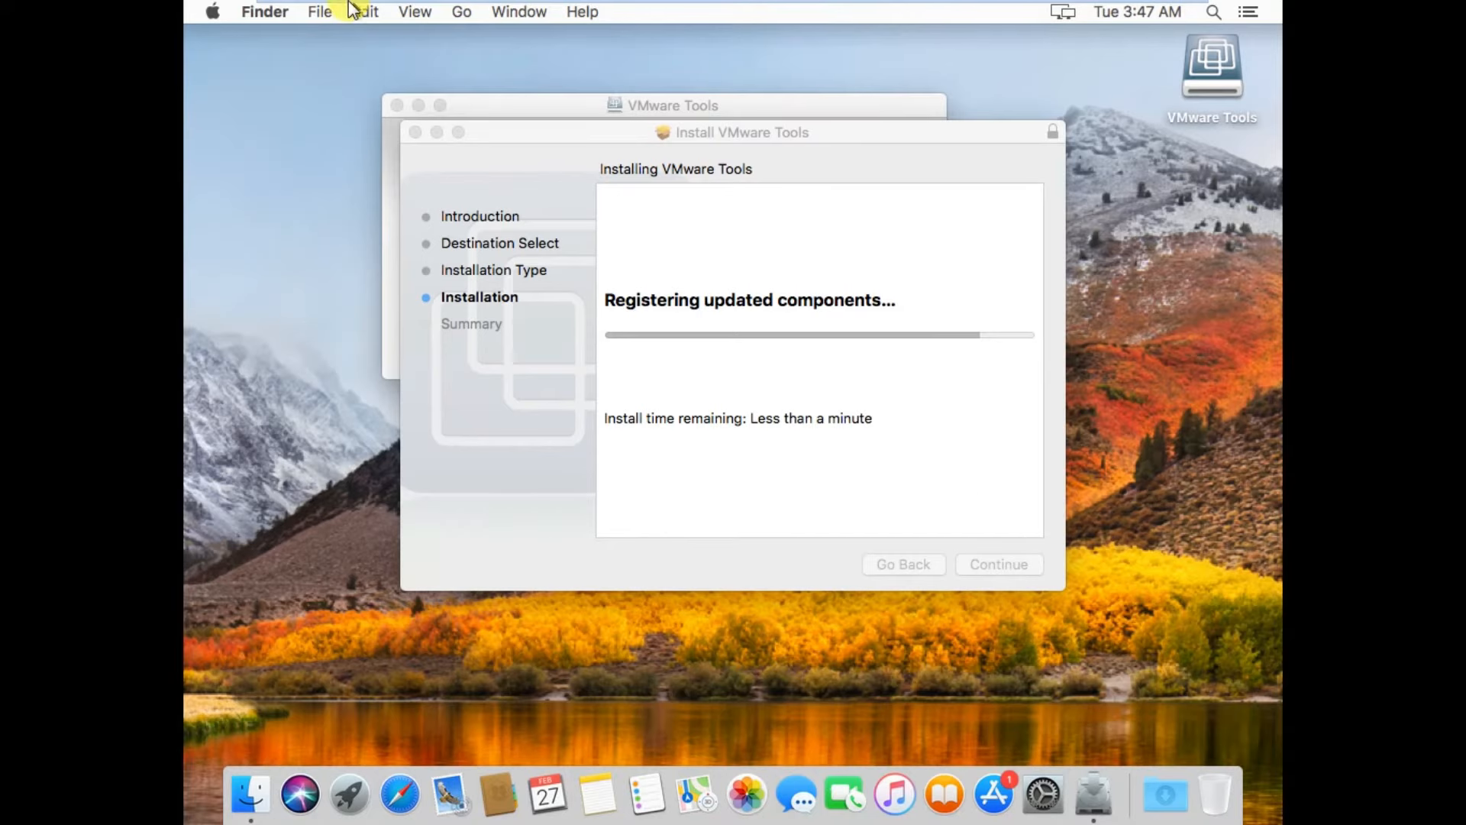
pyautogui.moveTo(349, 3)
pyautogui.moveTo(472, 10)
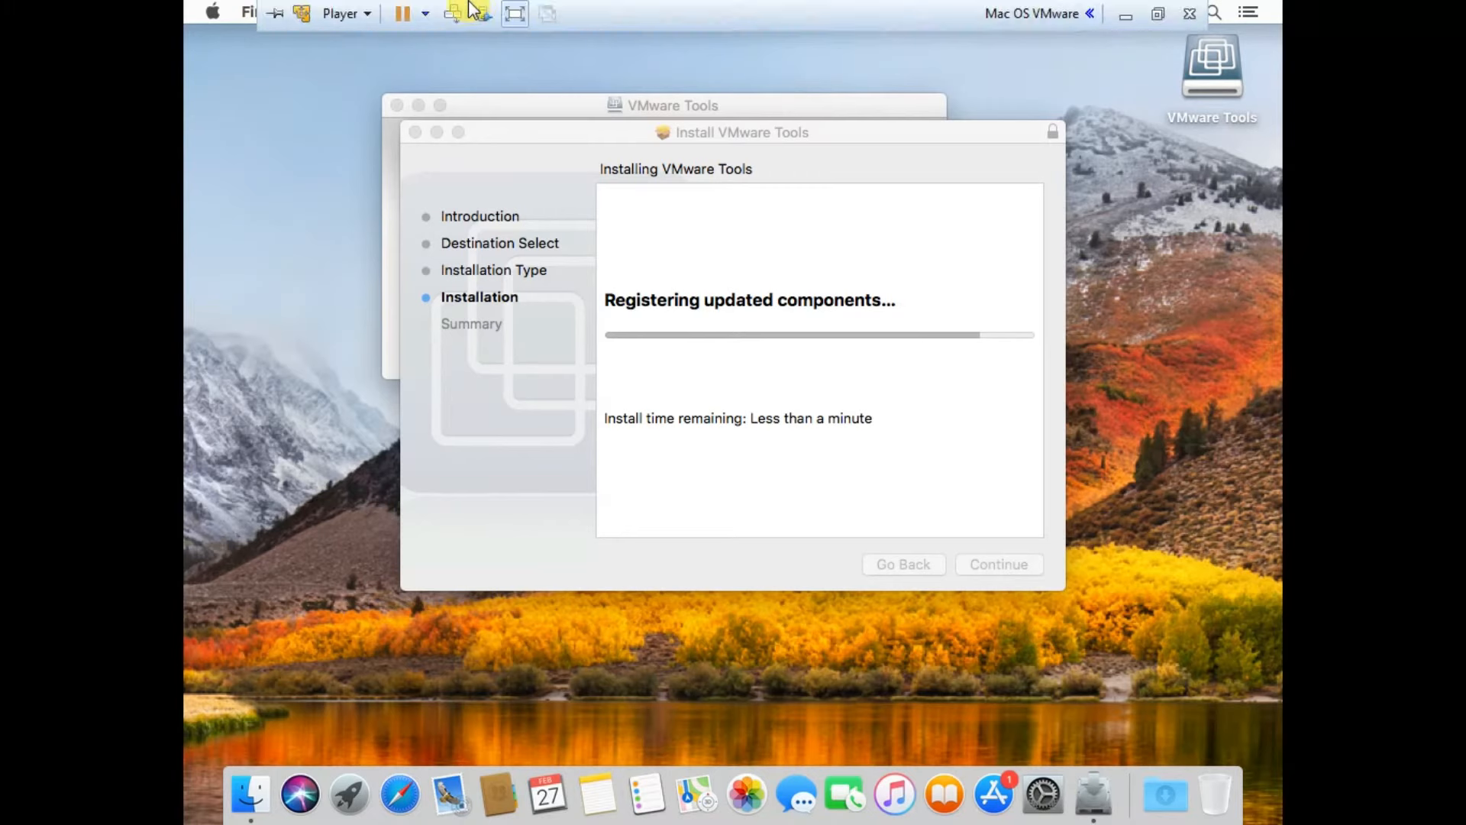
pyautogui.click(510, 22)
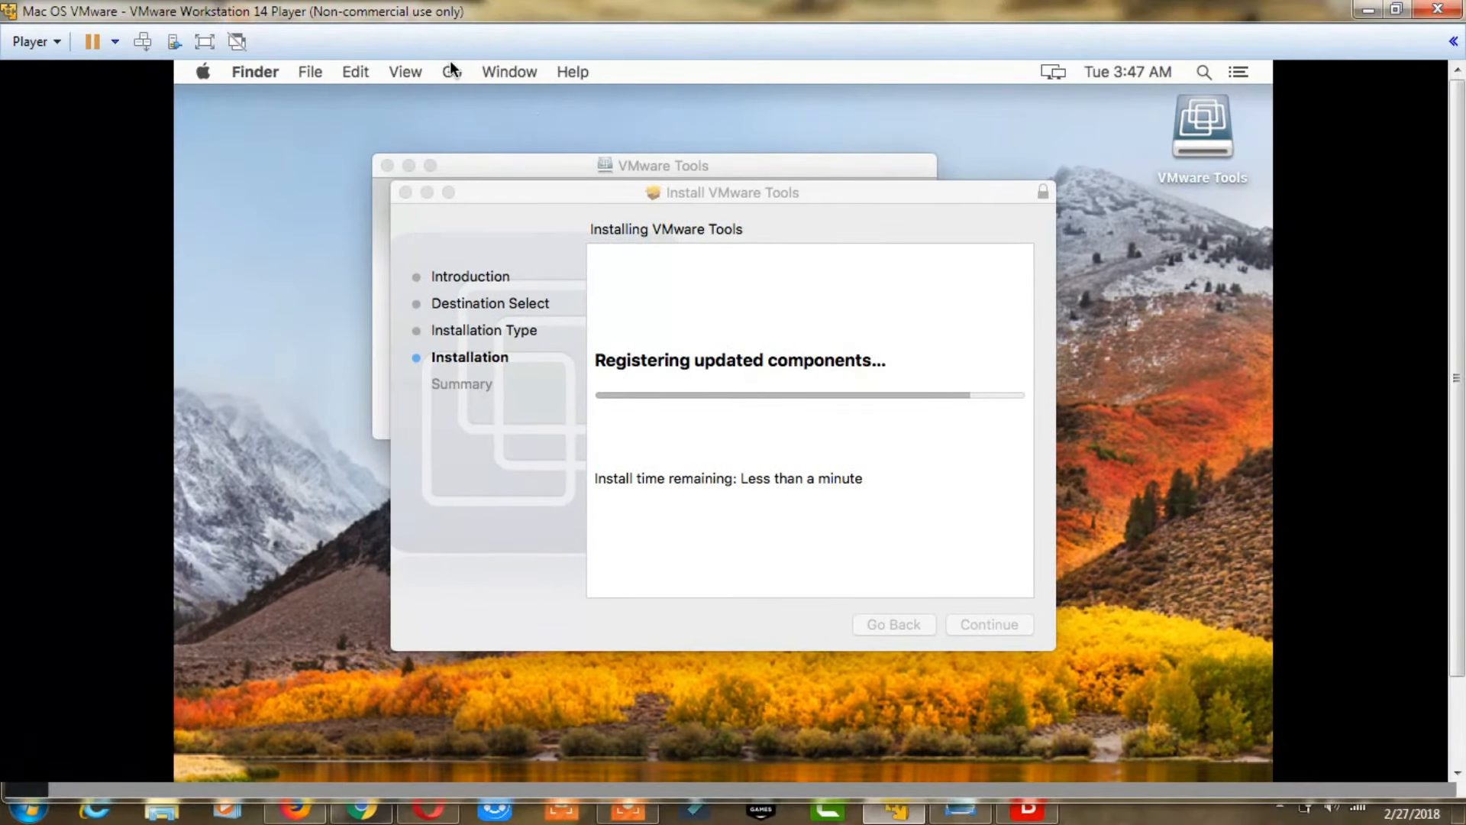
pyautogui.click(627, 809)
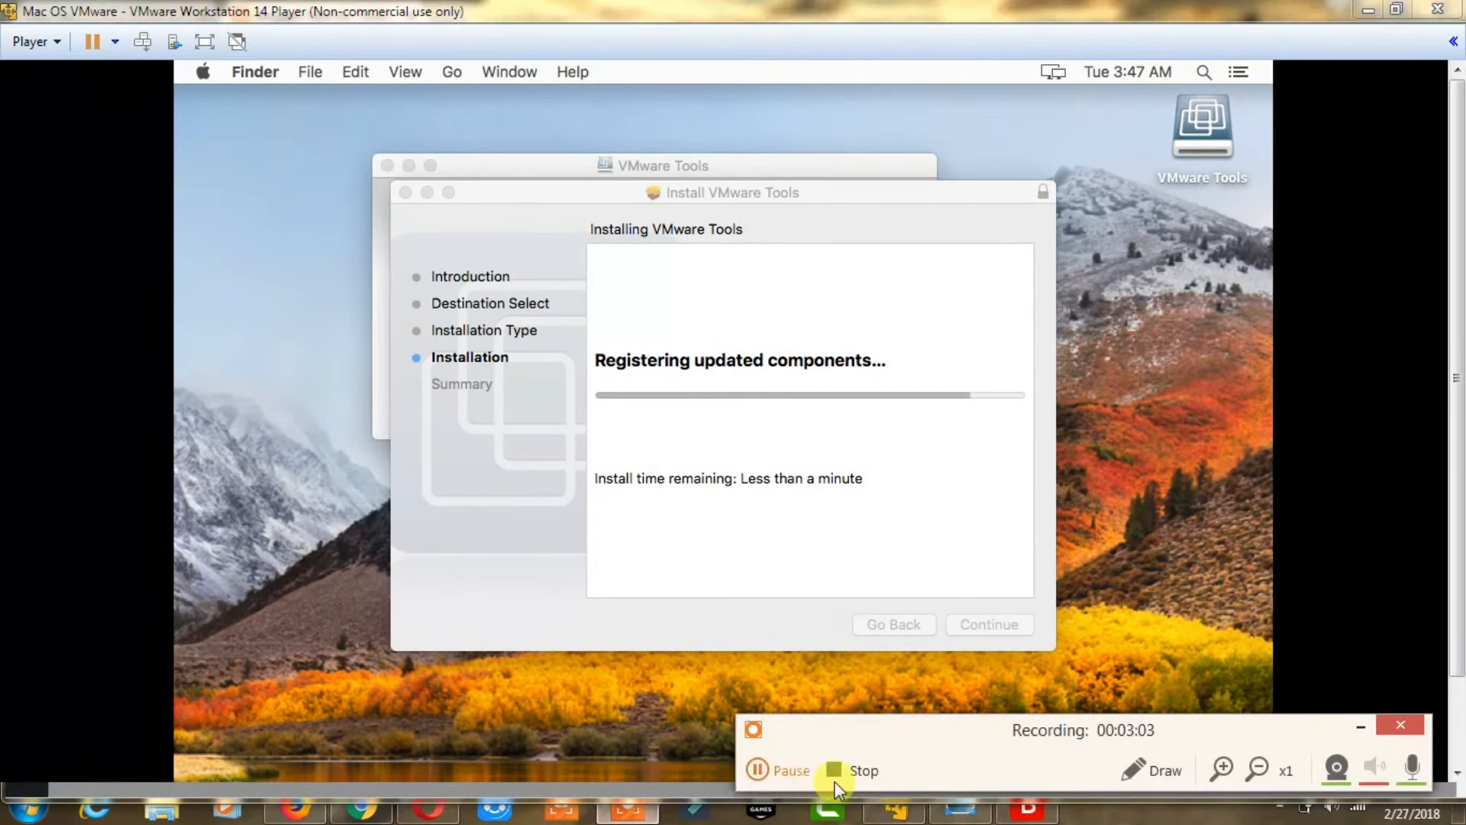
pyautogui.click(785, 770)
pyautogui.click(794, 771)
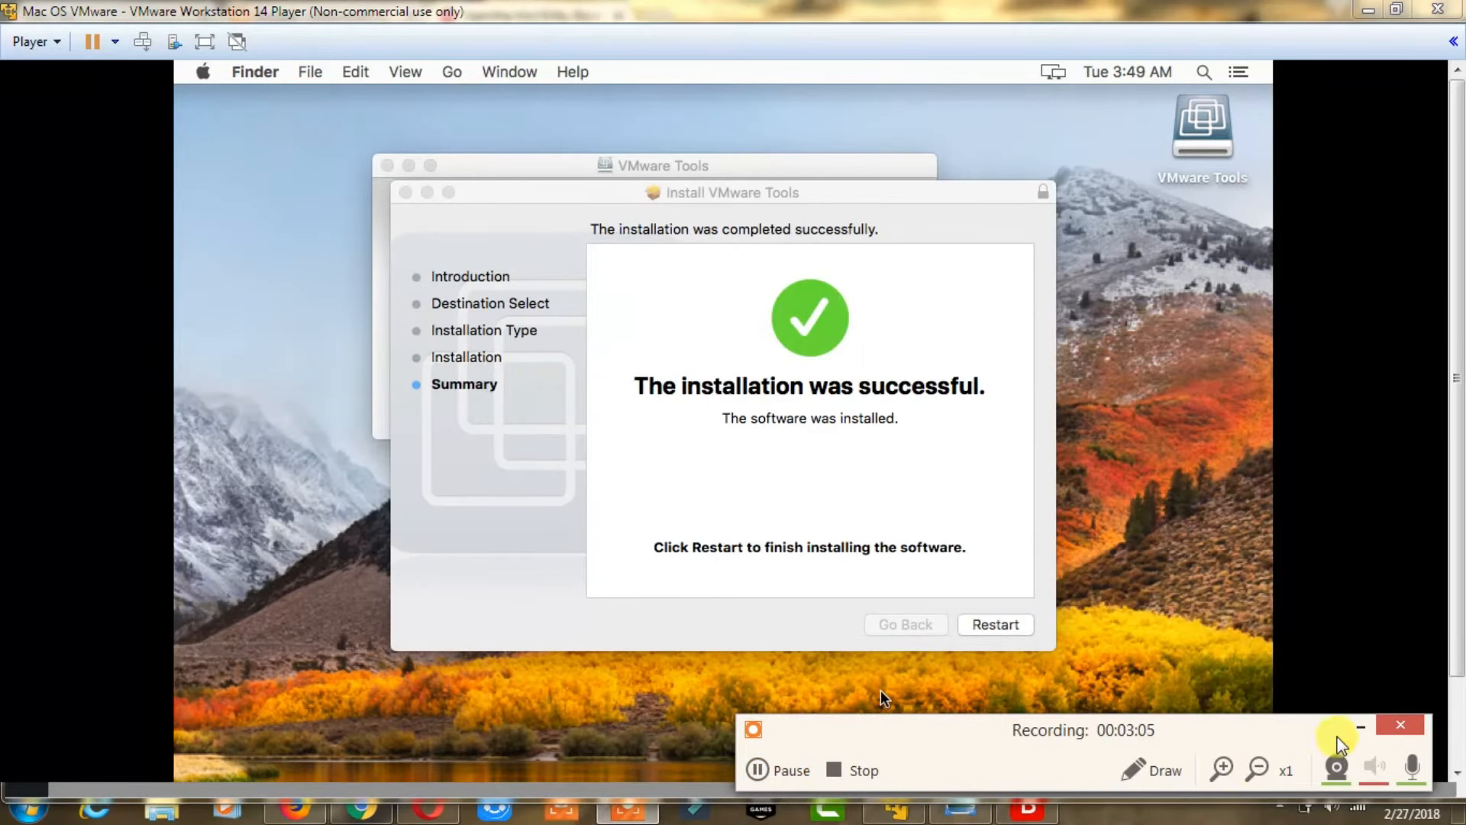
pyautogui.click(1361, 726)
# Restart the virtual machine to finish installing VMware Tools
pyautogui.click(1010, 626)
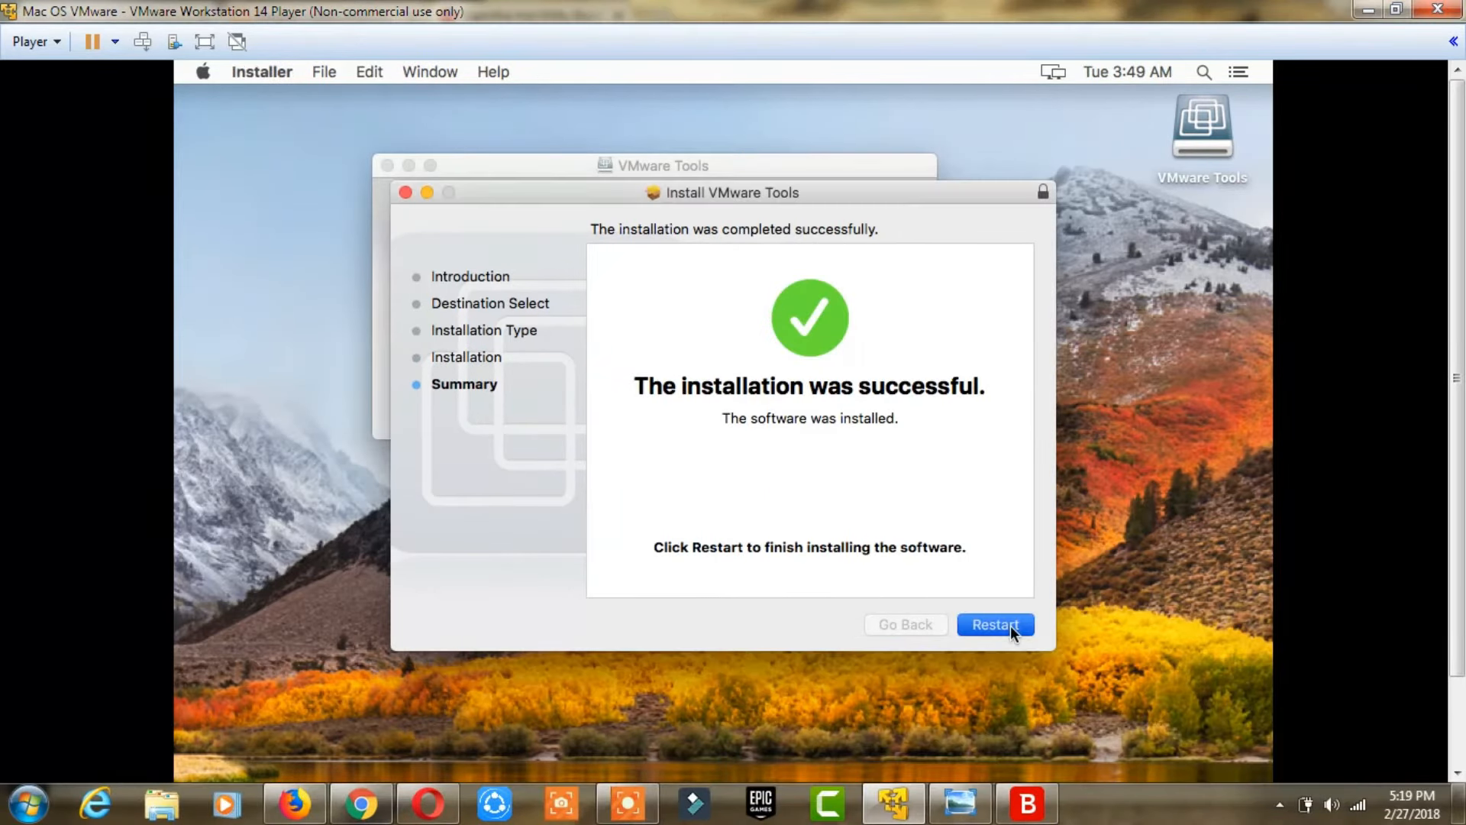
pyautogui.click(1010, 625)
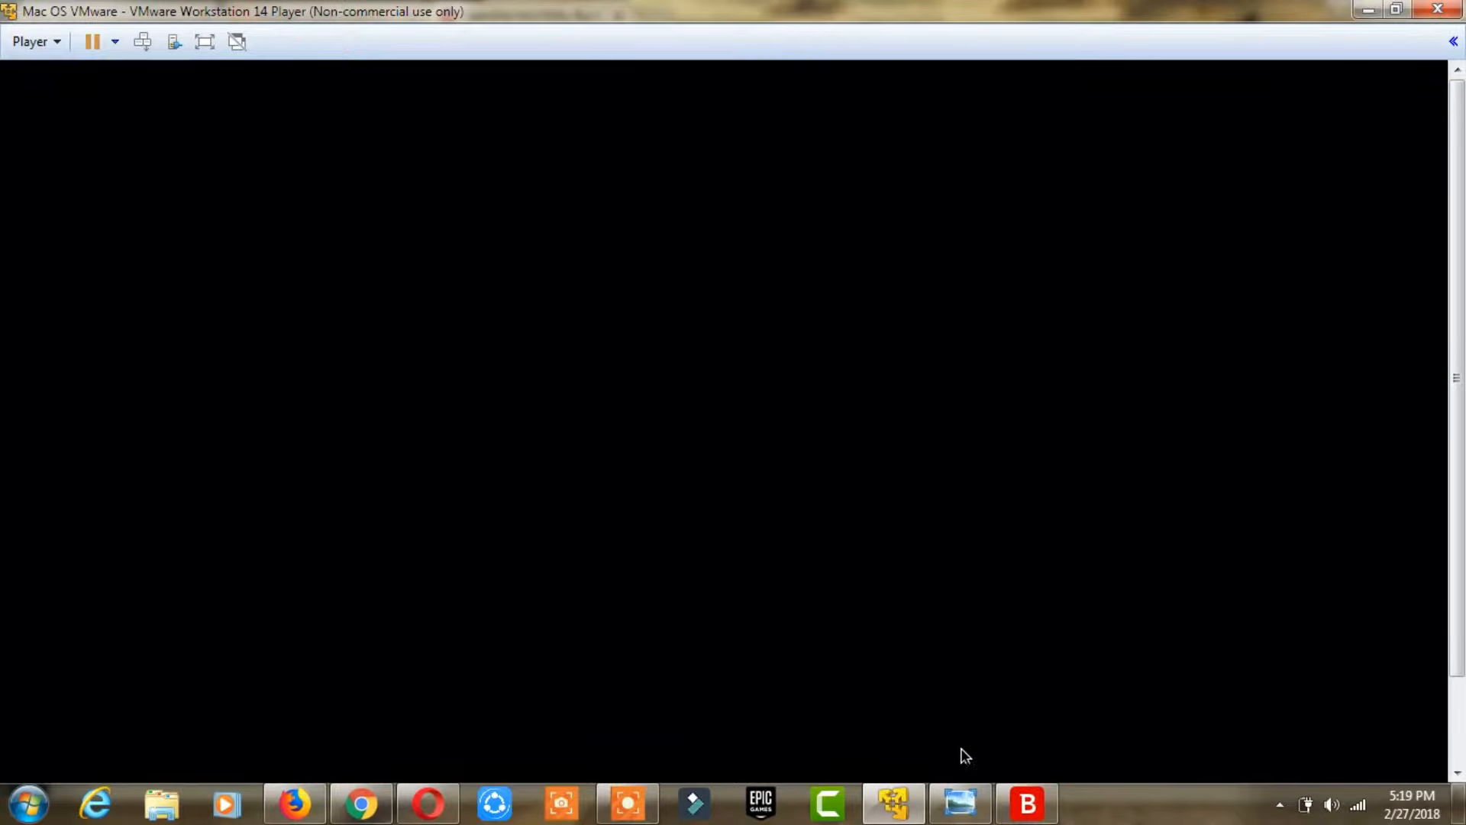
pyautogui.click(1153, 822)
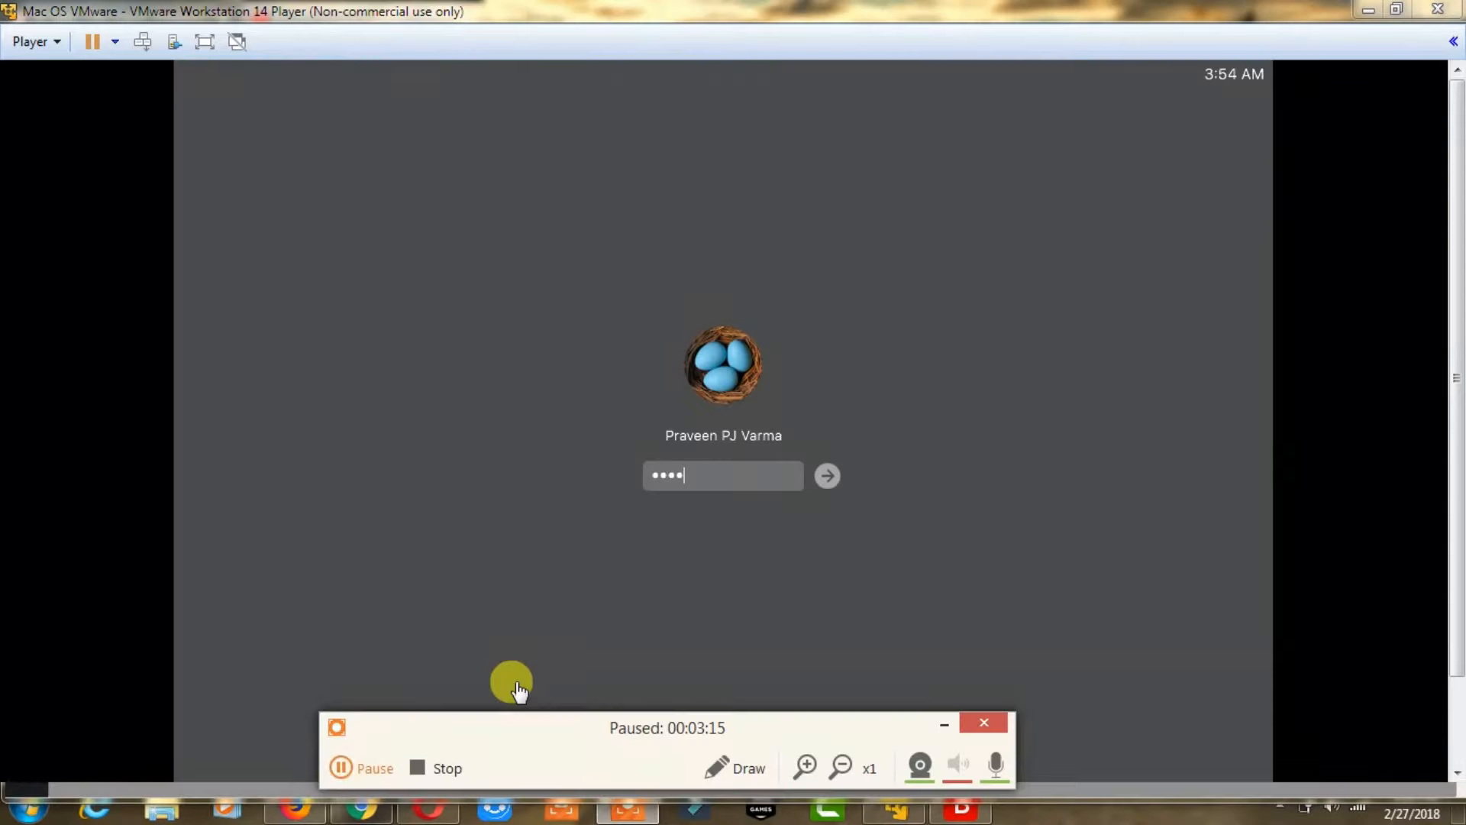
# Log in to the macOS account with the password already filled in
pyautogui.click(820, 474)
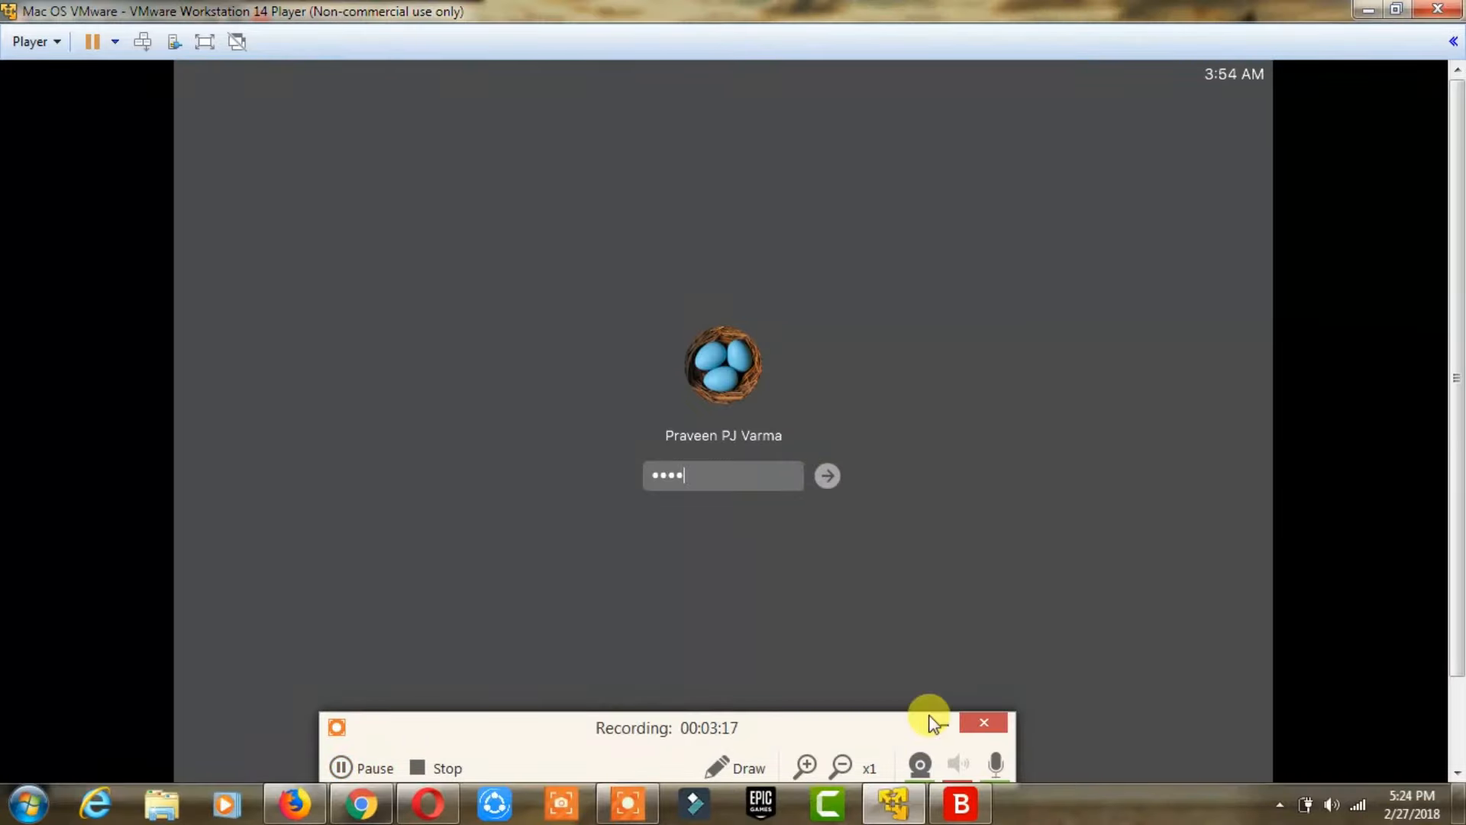
pyautogui.click(833, 480)
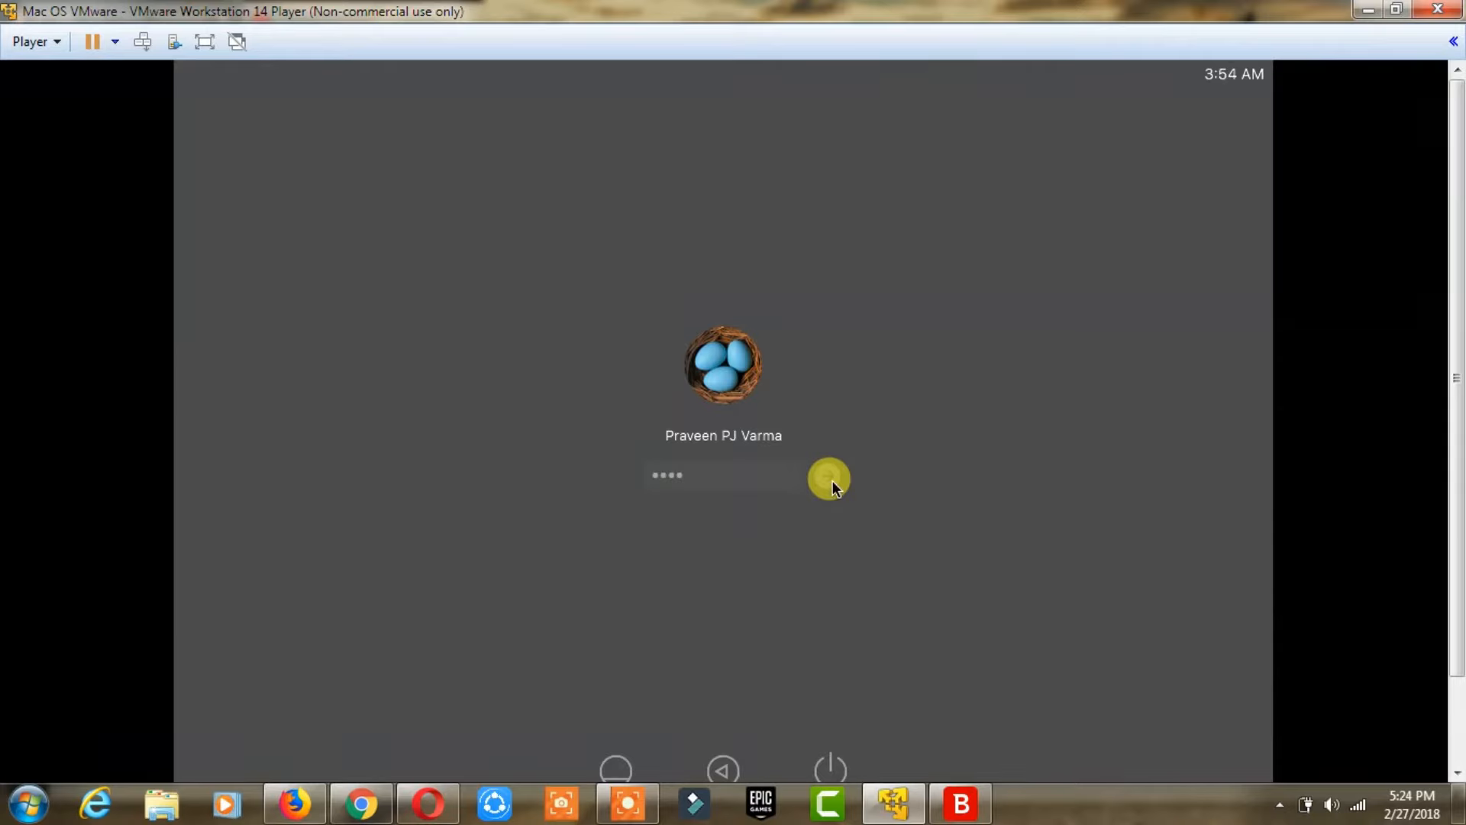
pyautogui.click(831, 481)
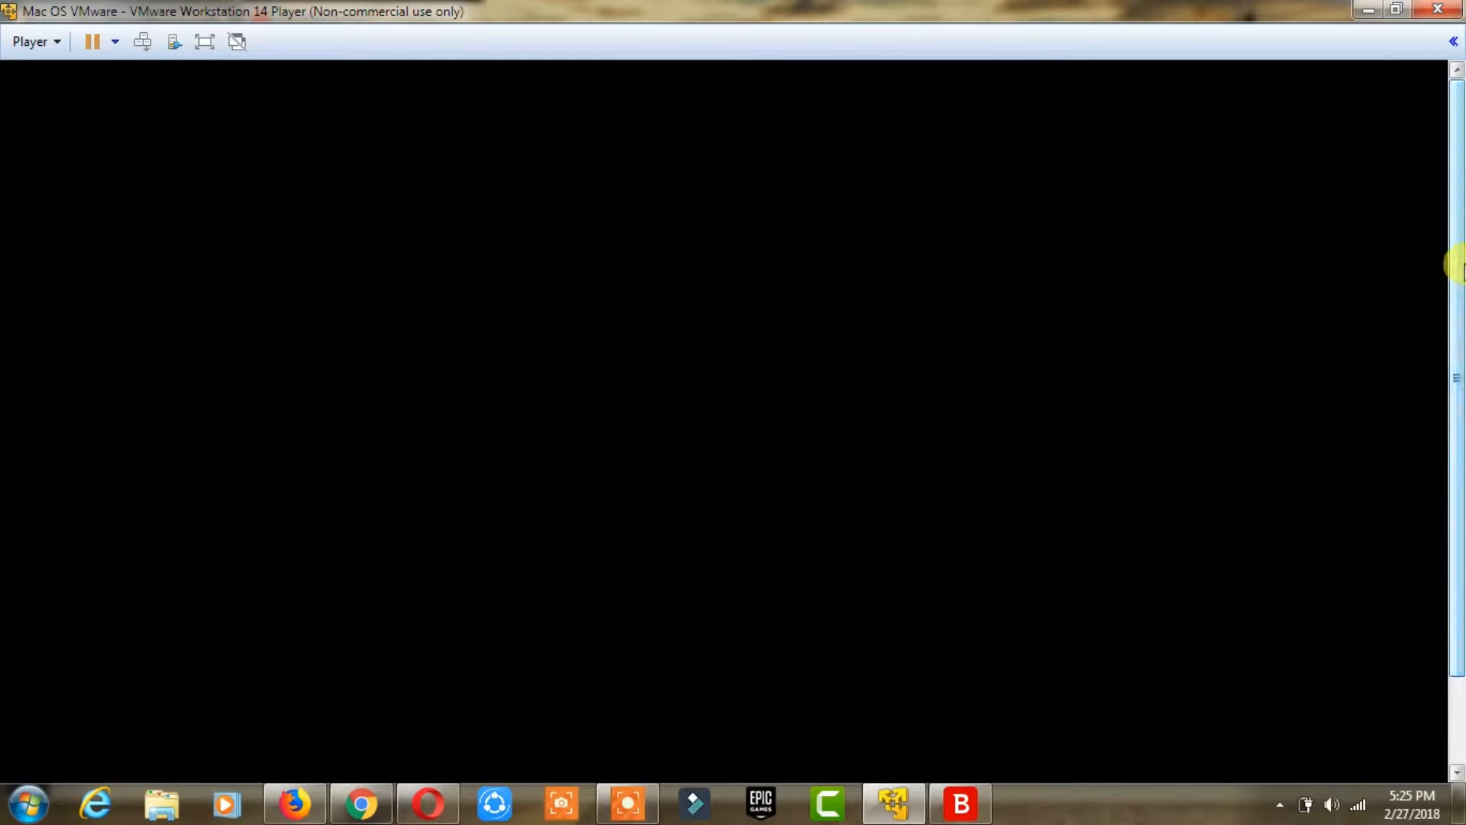
# Try to display the macOS guest in full screen
pyautogui.moveTo(1456, 194); pyautogui.dragTo(1457, 488)
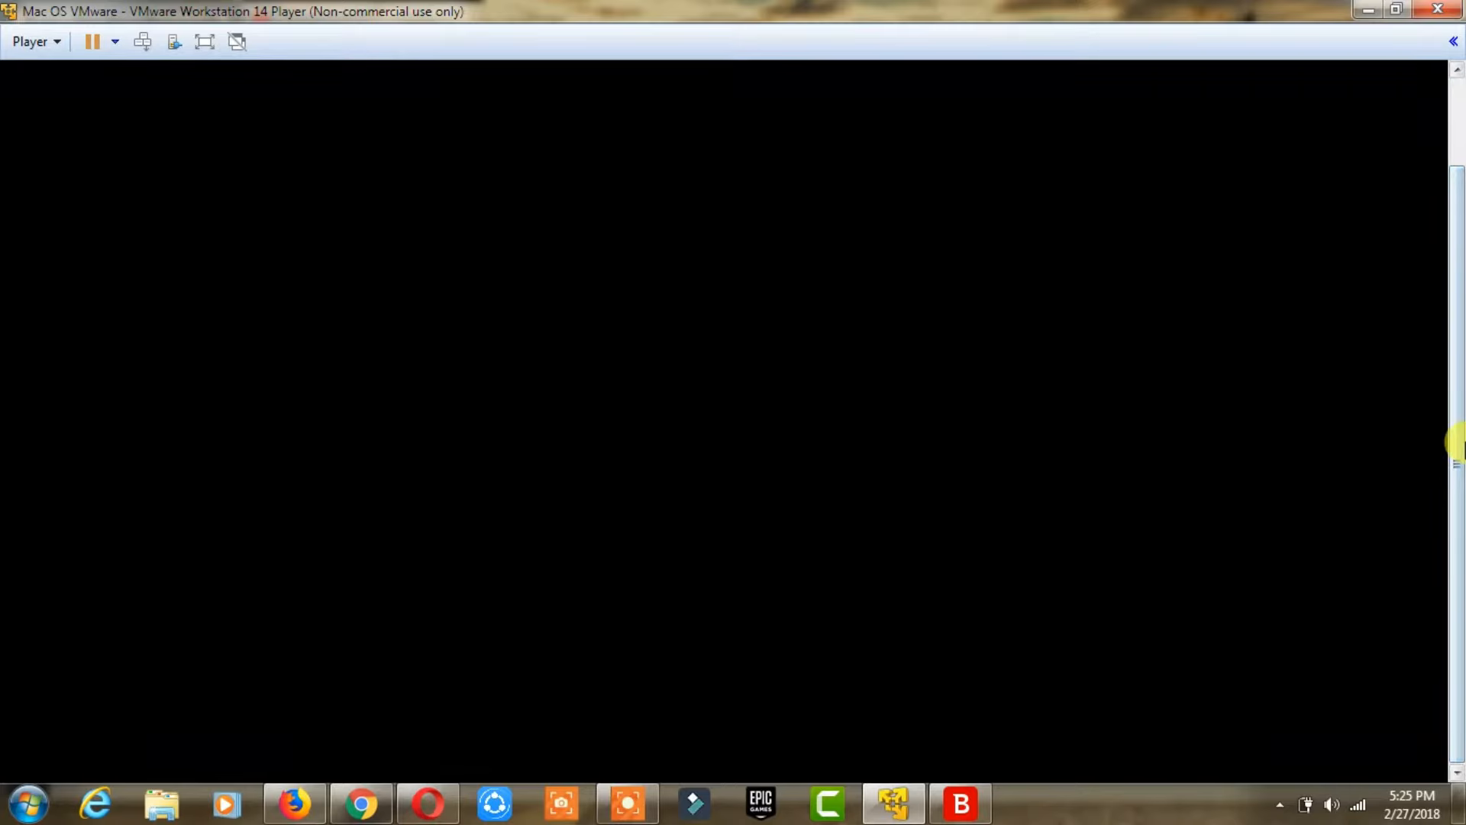
pyautogui.click(1458, 189)
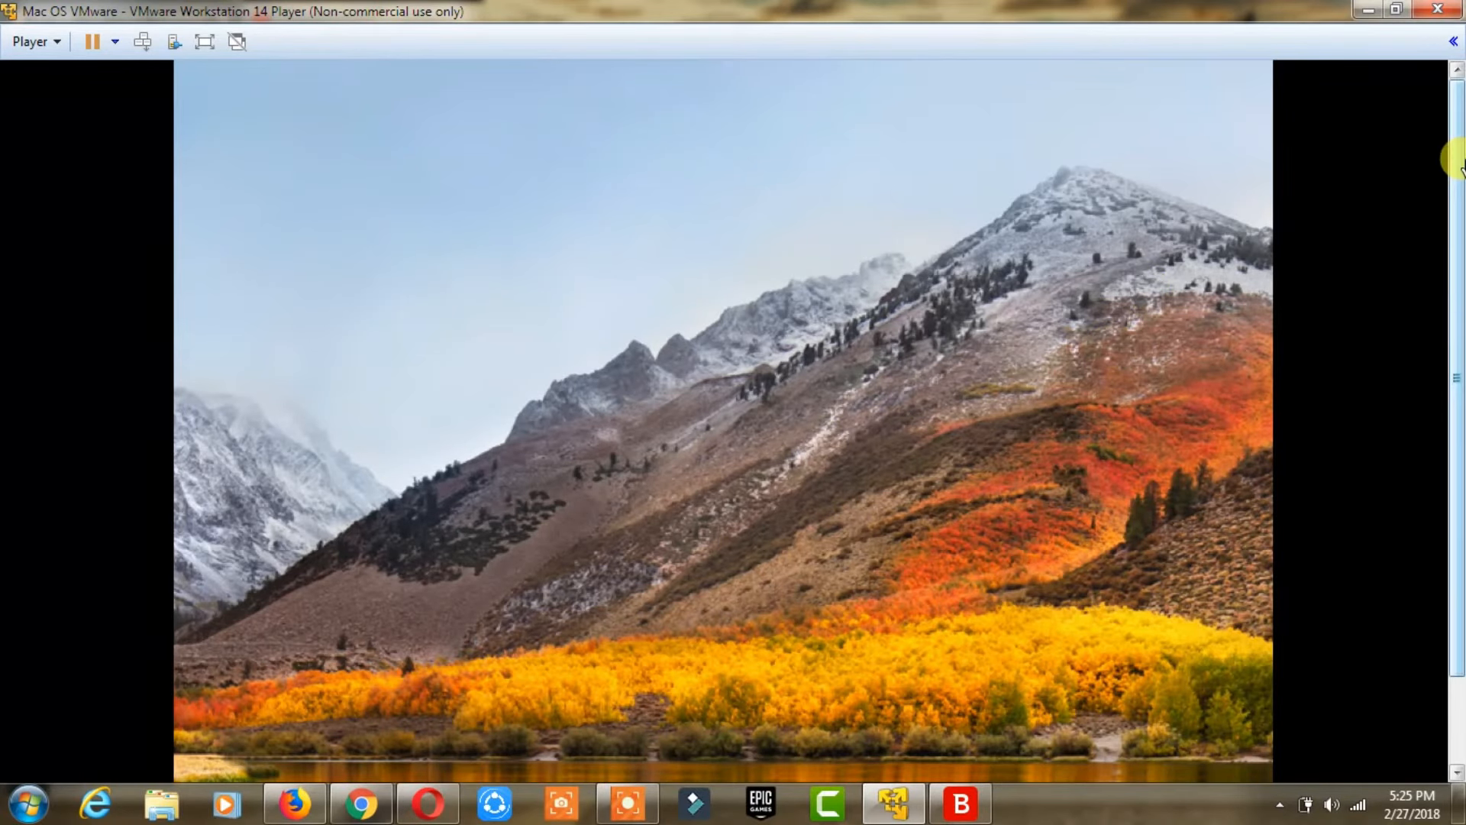
pyautogui.moveTo(1456, 158); pyautogui.dragTo(1460, 497)
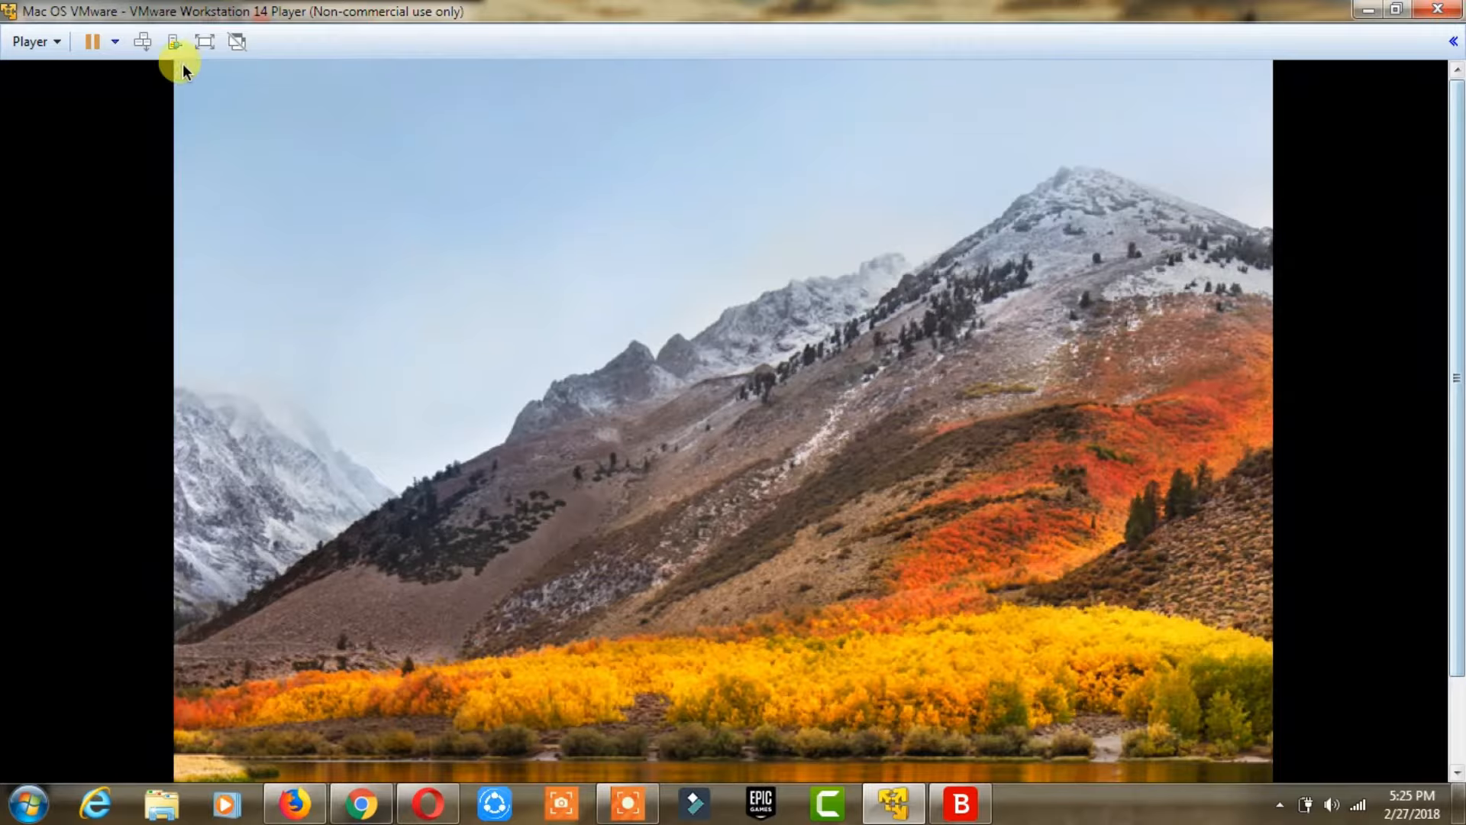
pyautogui.click(204, 42)
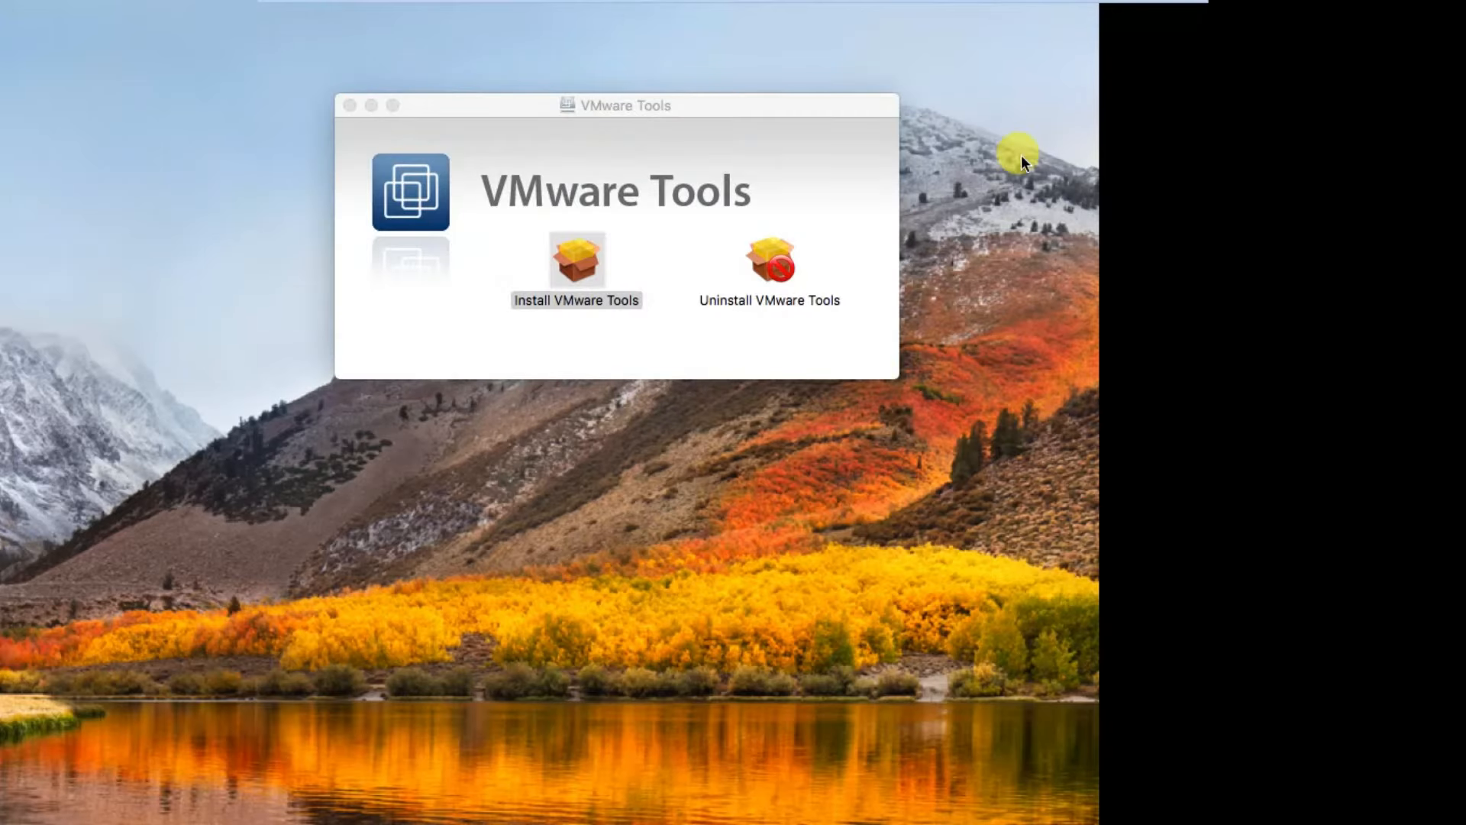
pyautogui.moveTo(1079, 2)
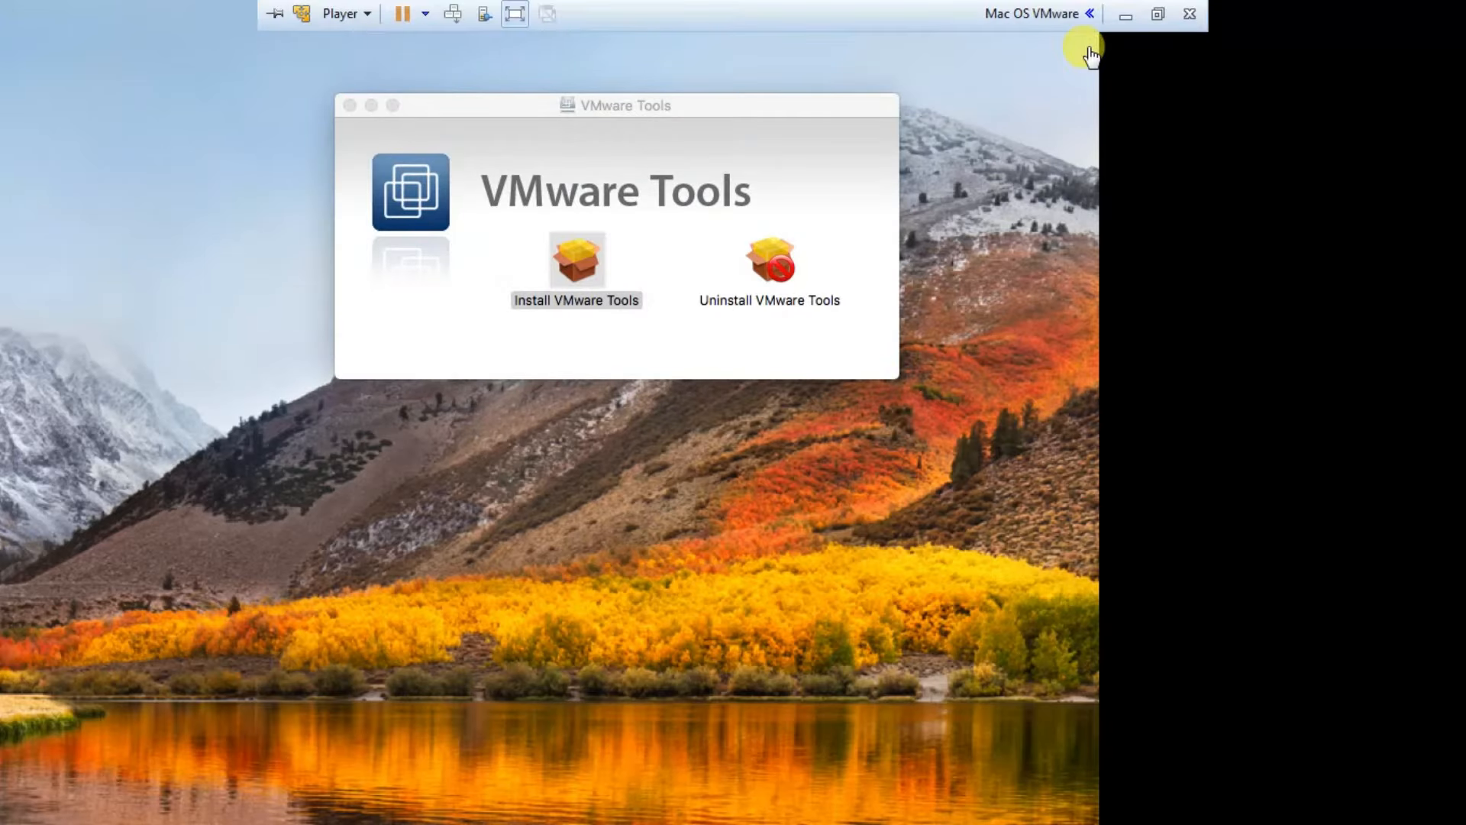
pyautogui.click(1156, 16)
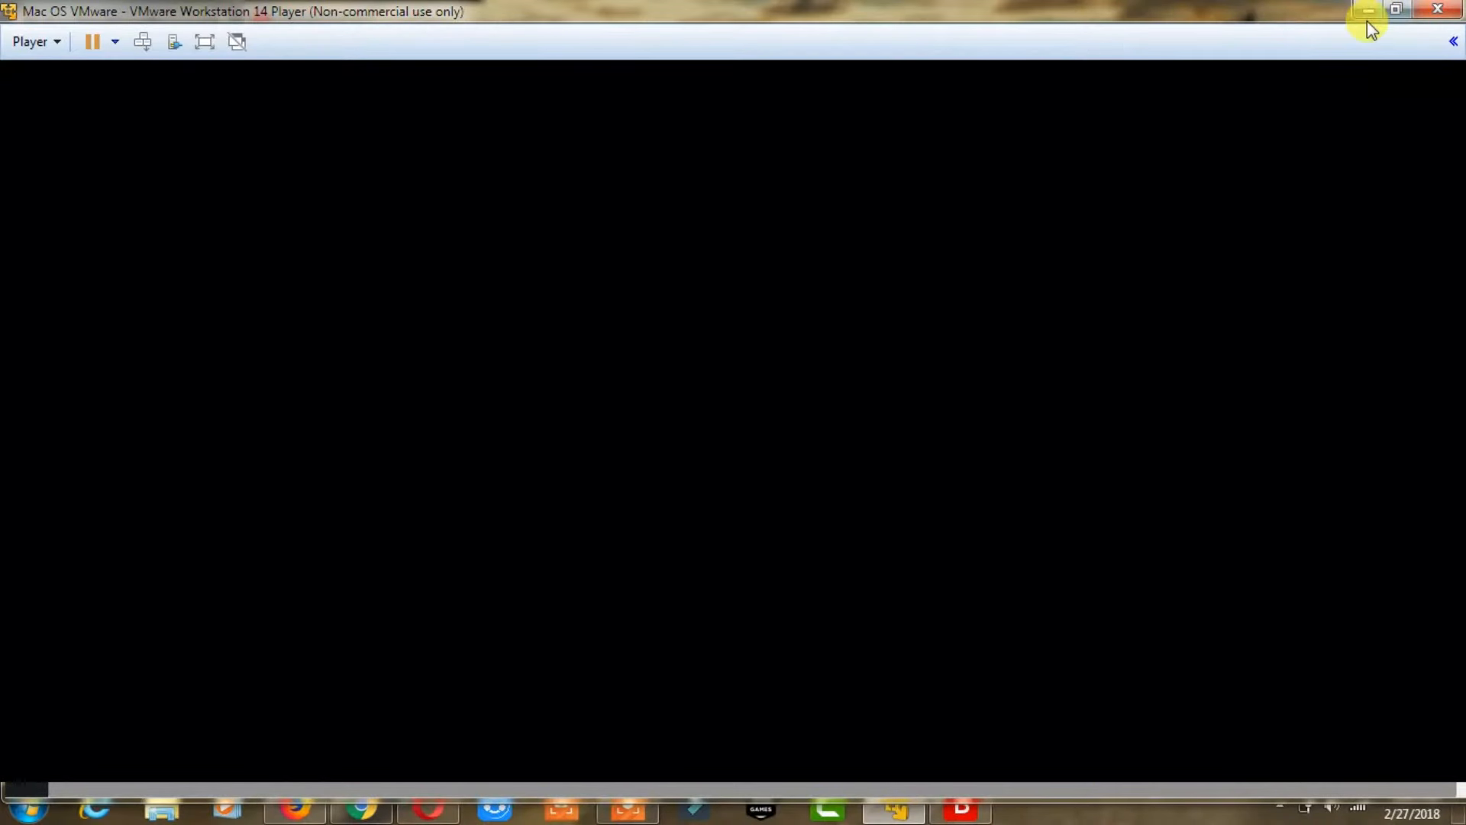
# Restore and re-maximize the virtual machine window to refit the guest display, and switch it to full screen
pyautogui.click(1395, 12)
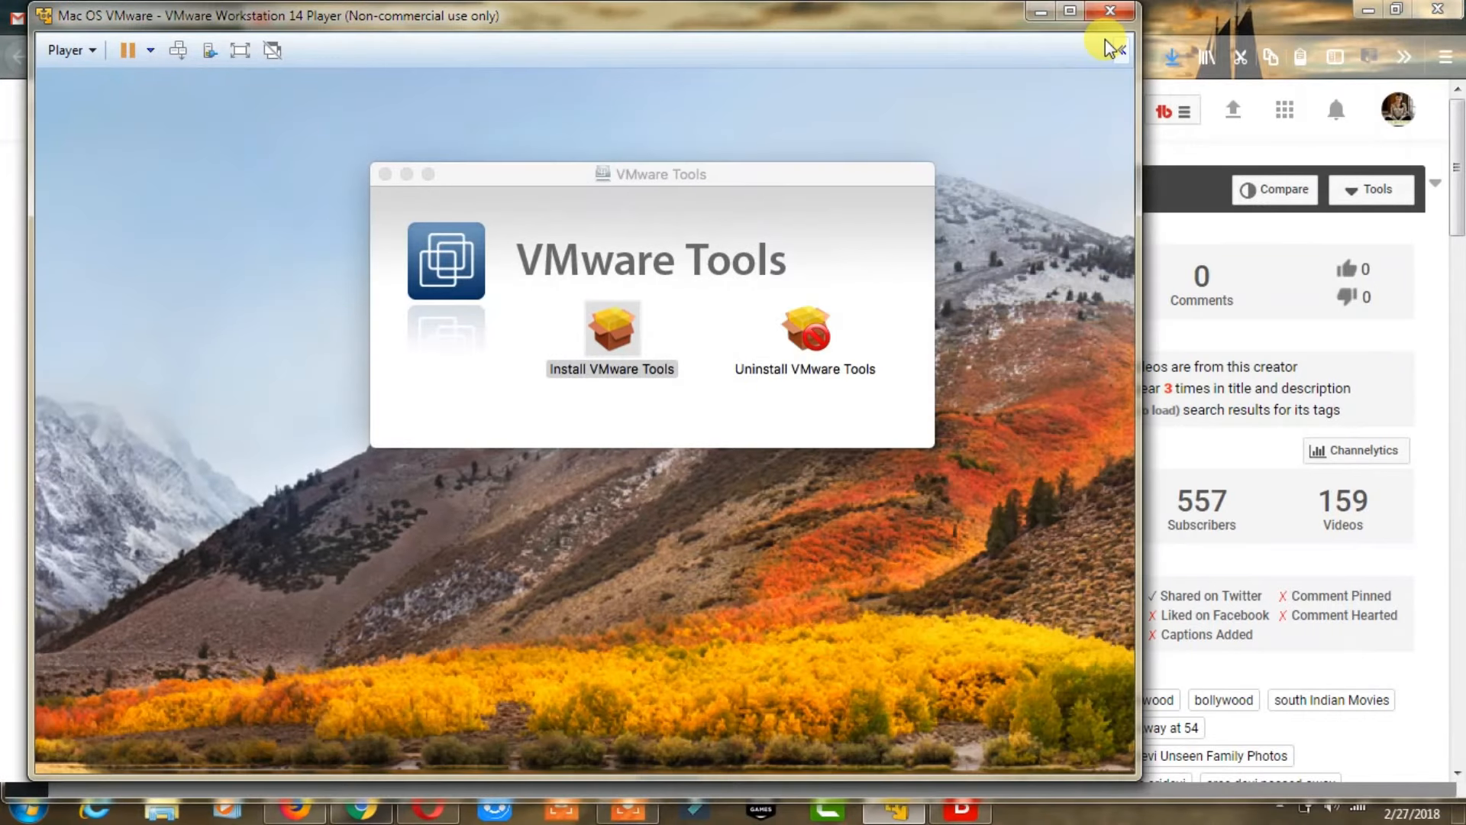
pyautogui.click(1100, 15)
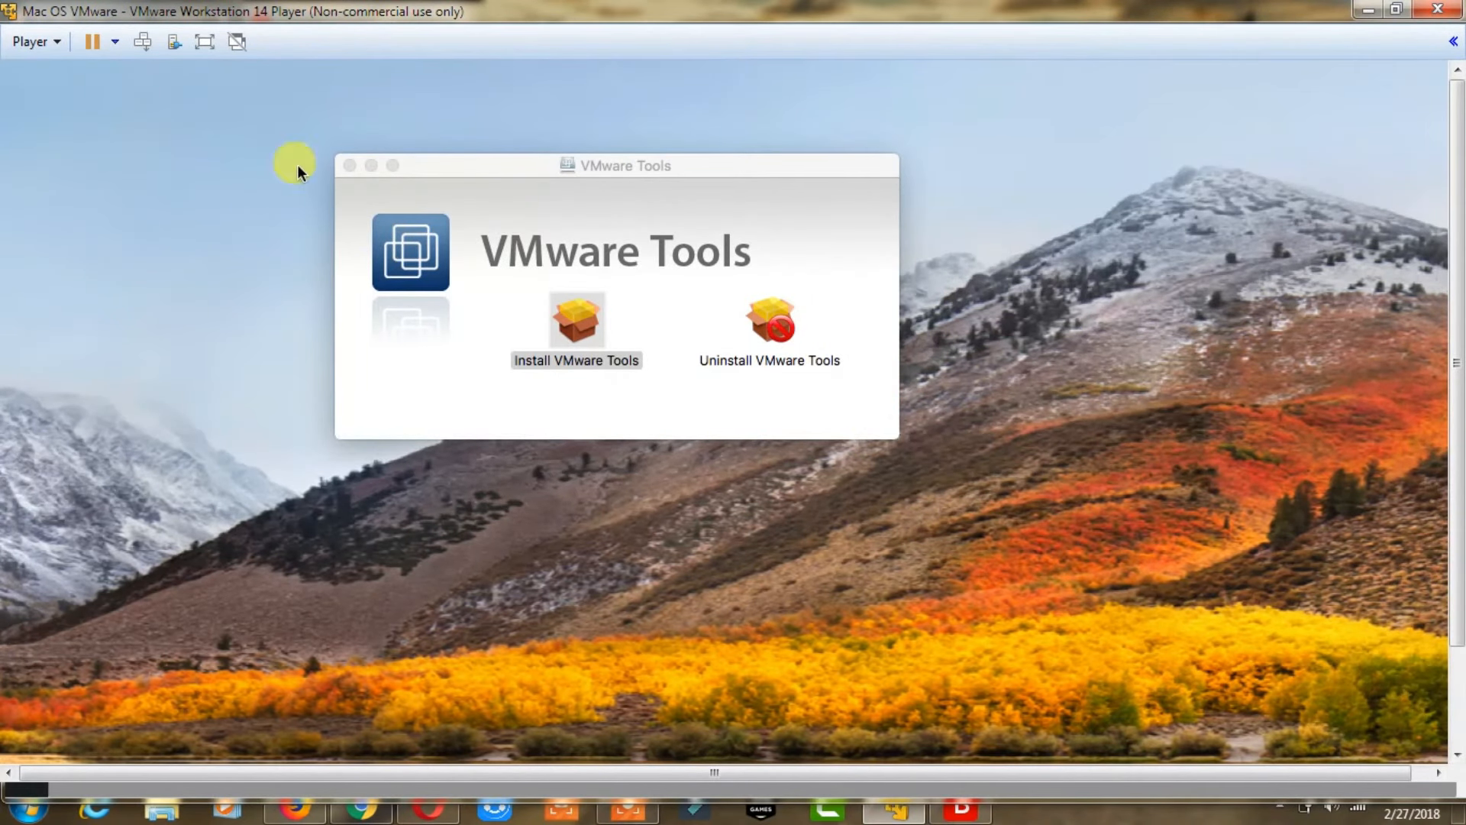
pyautogui.click(205, 42)
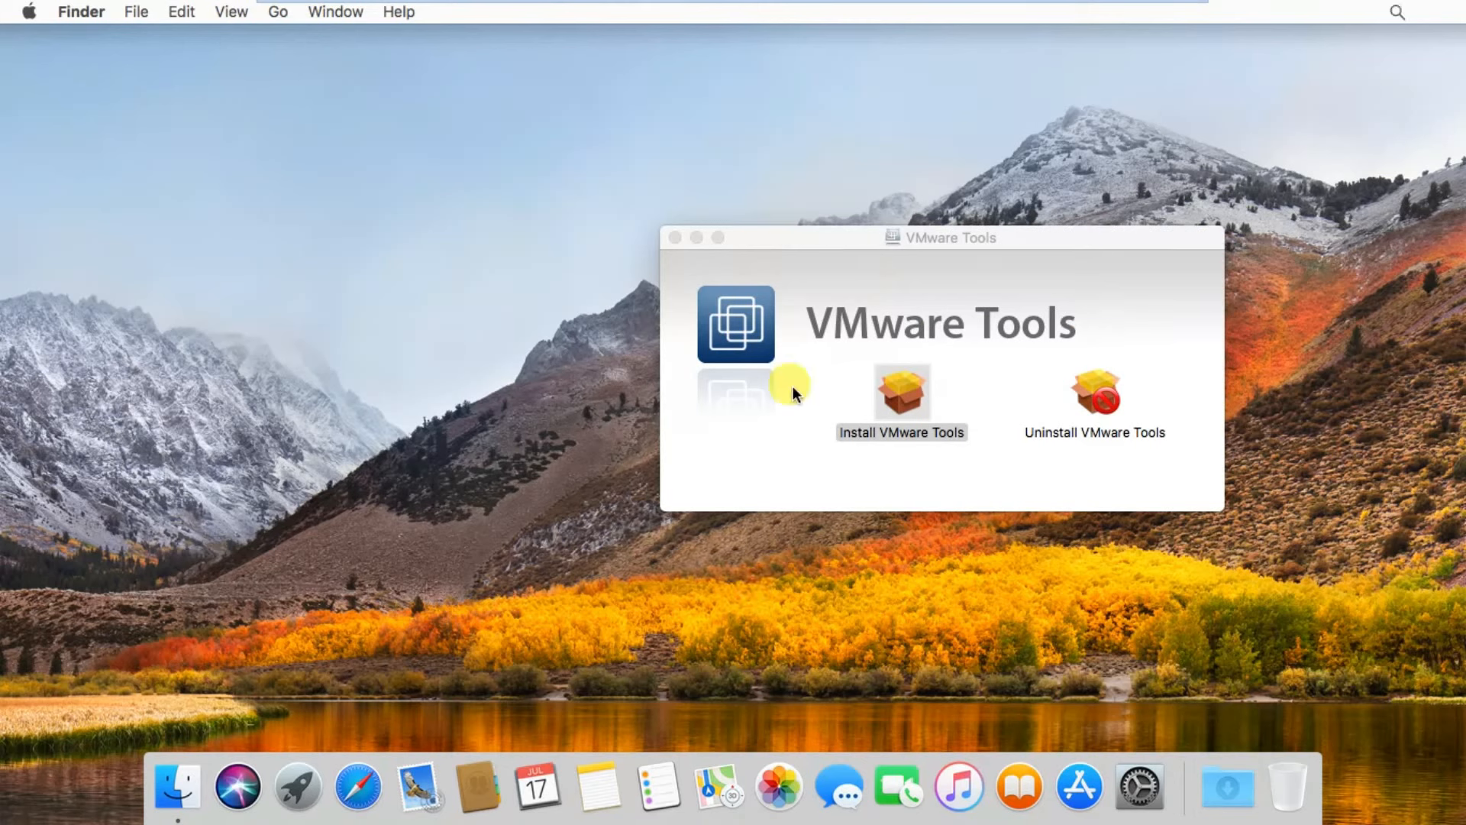
pyautogui.click(600, 796)
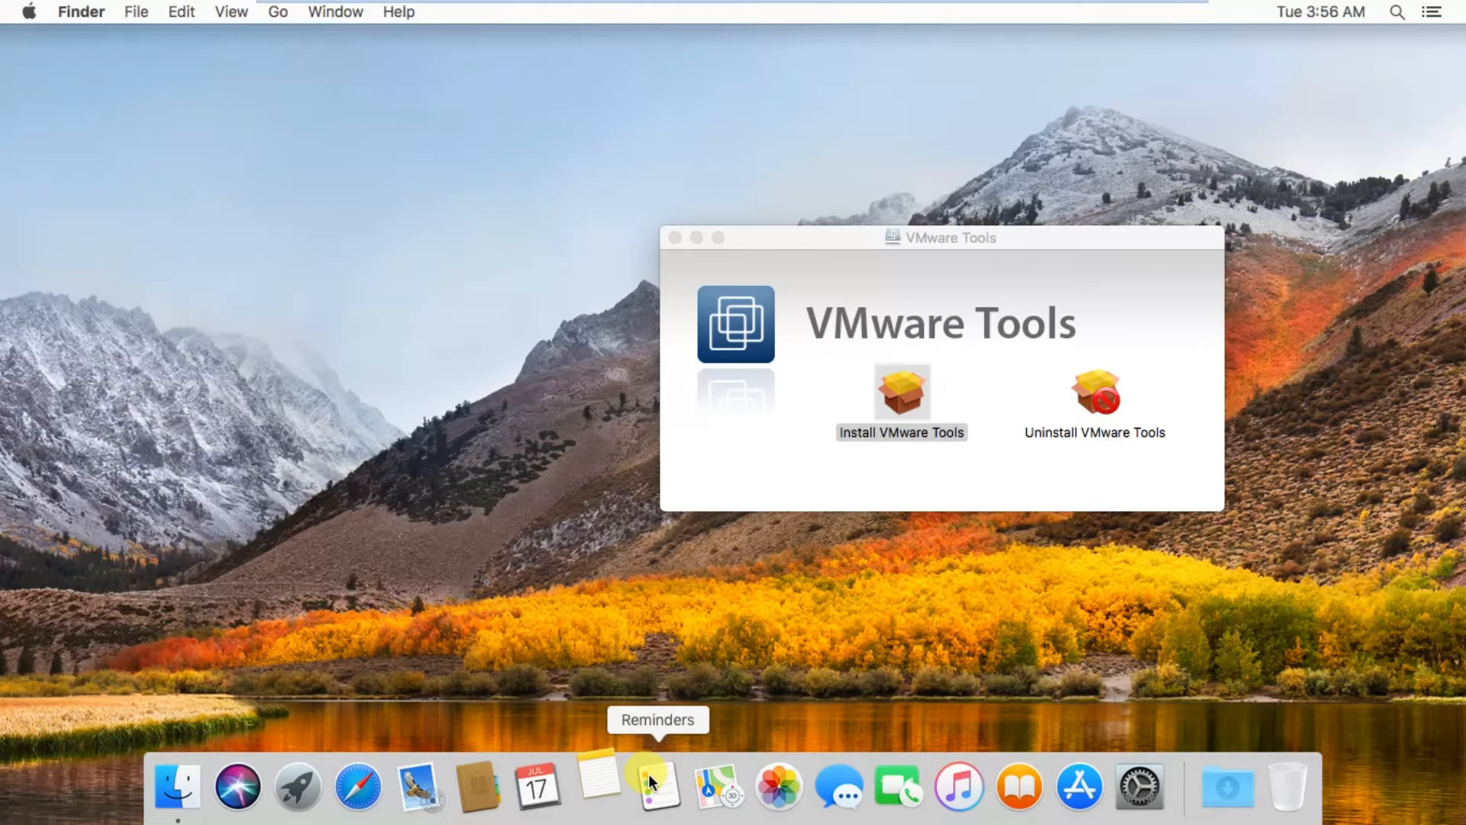
pyautogui.moveTo(757, 231); pyautogui.dragTo(1069, 201)
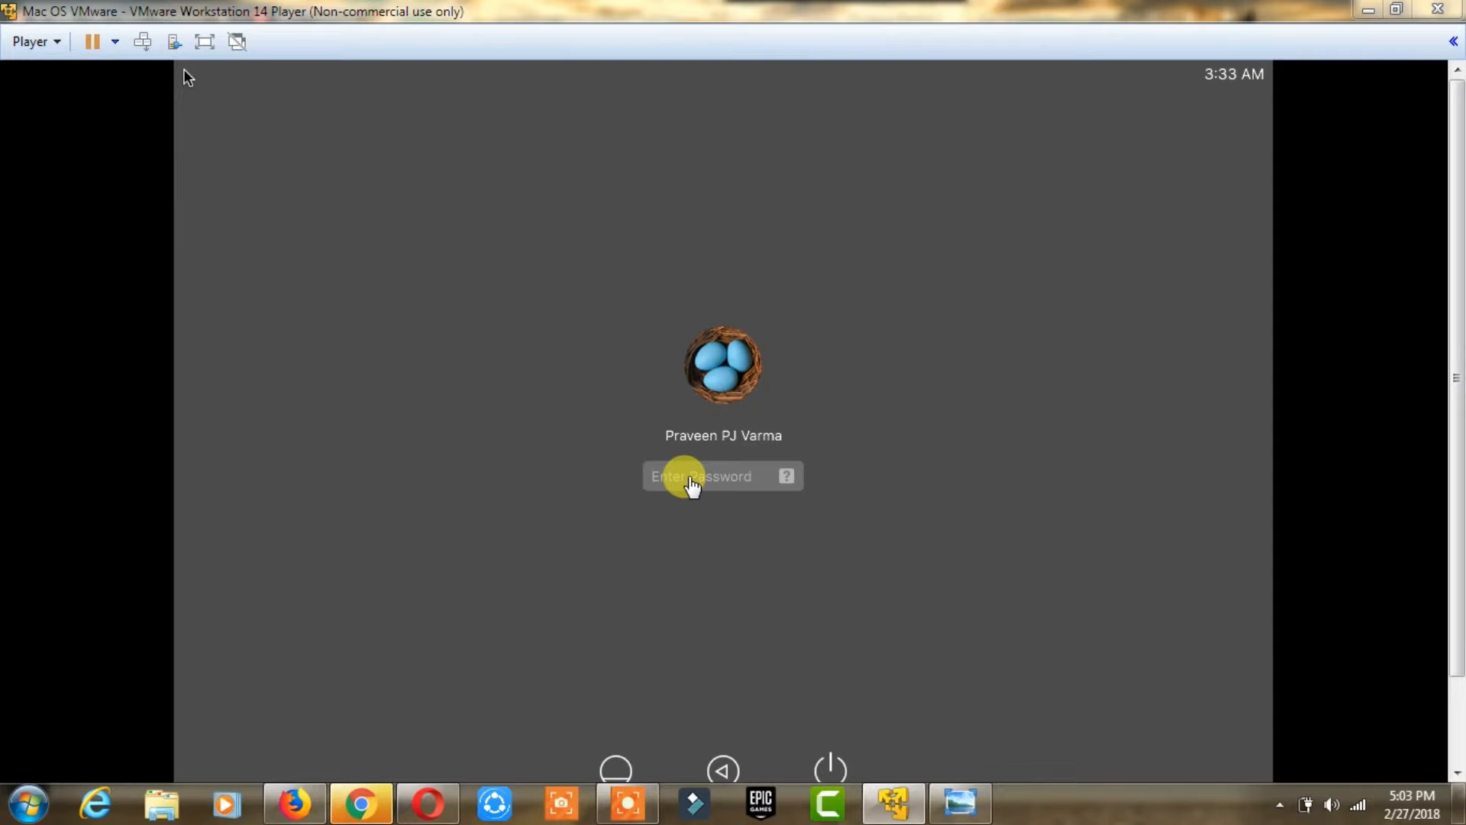
# Enter the account password on the macOS login screen and log in
pyautogui.click(691, 480)
pyautogui.write('••••')
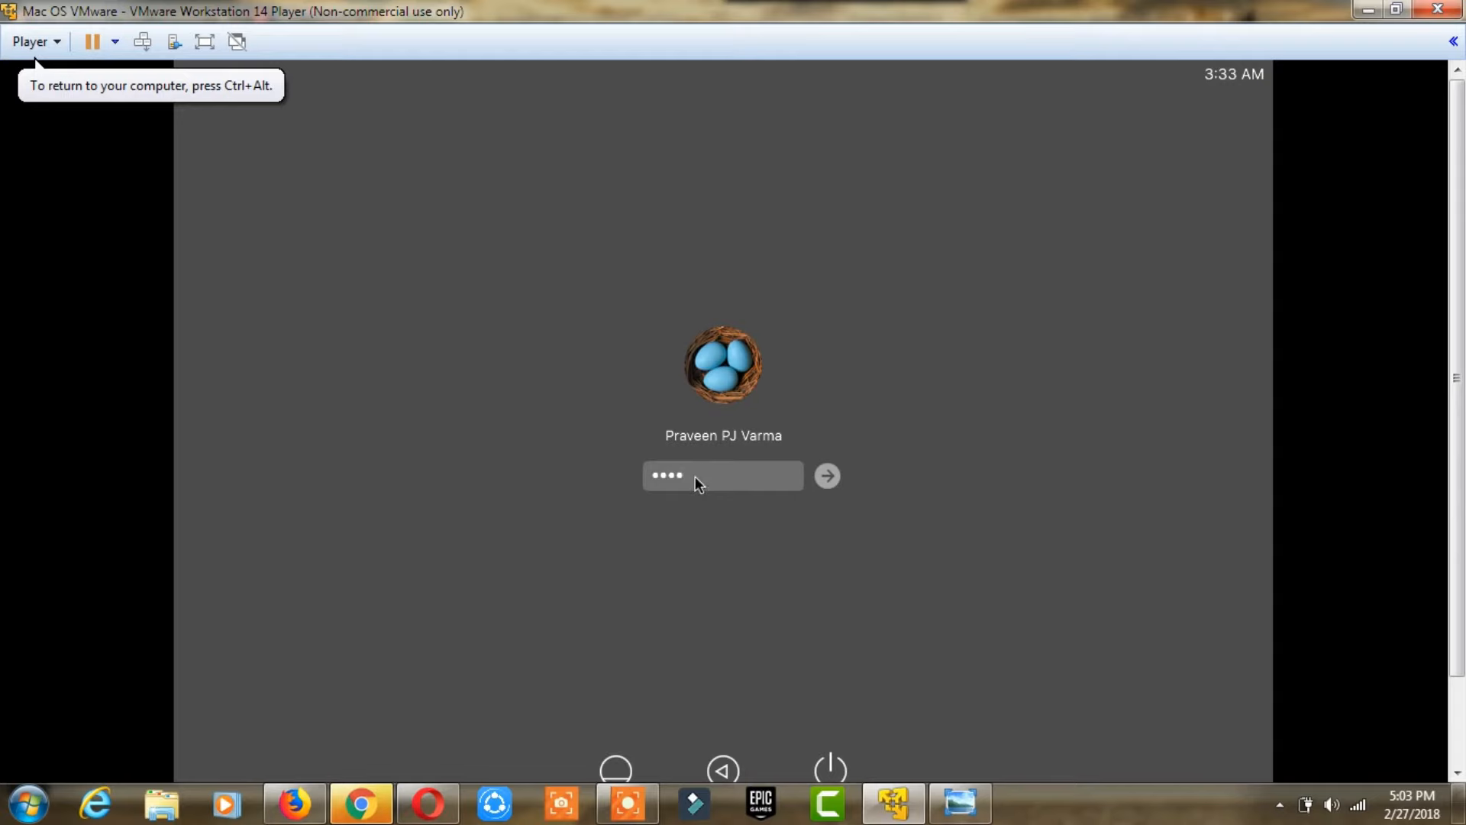
pyautogui.press('Return')
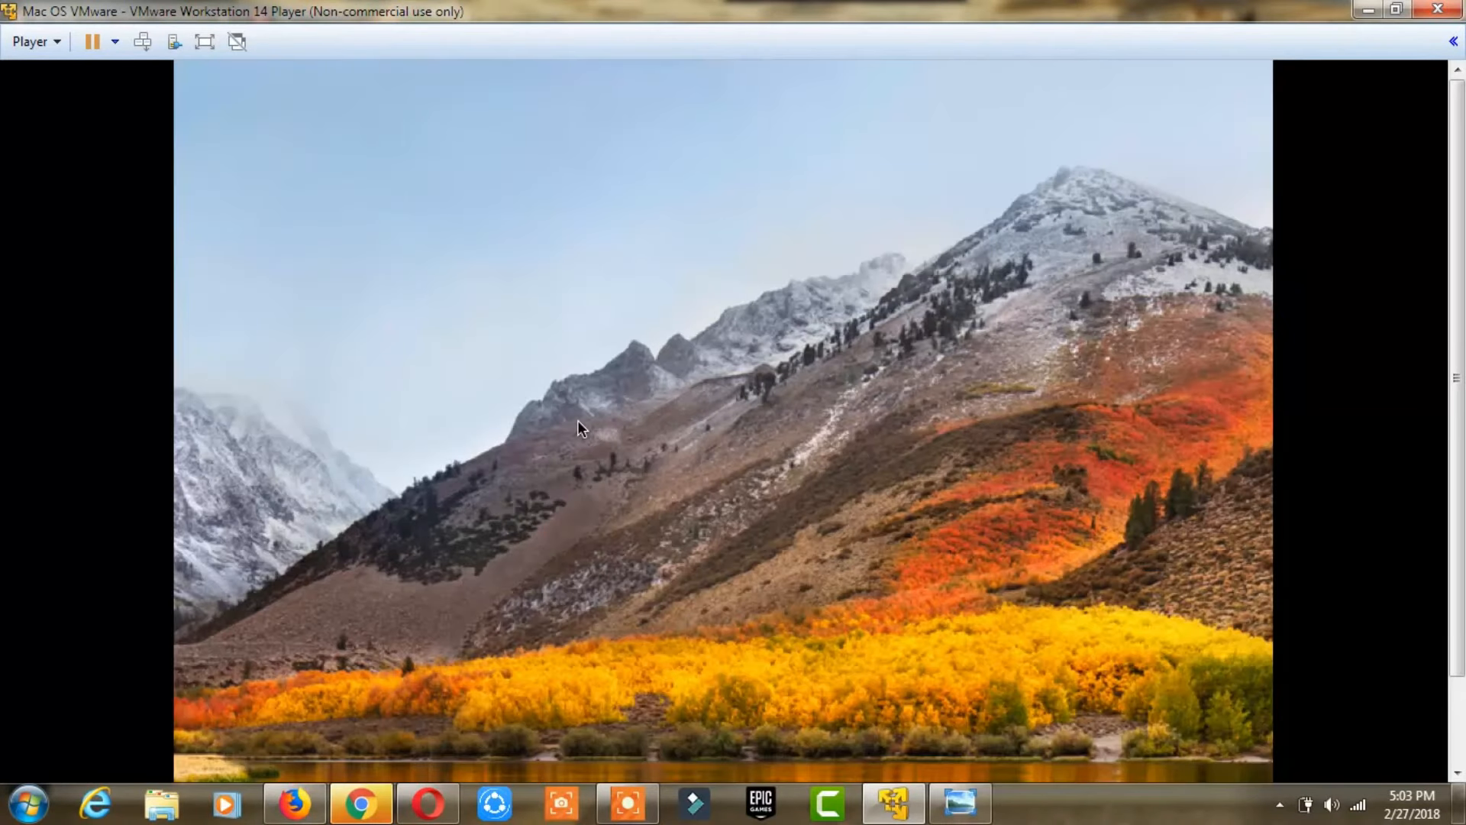
# Set the virtual machine's CD/DVD (SATA) drive to use the VMware tools.iso image file and apply the settings
pyautogui.click(59, 44)
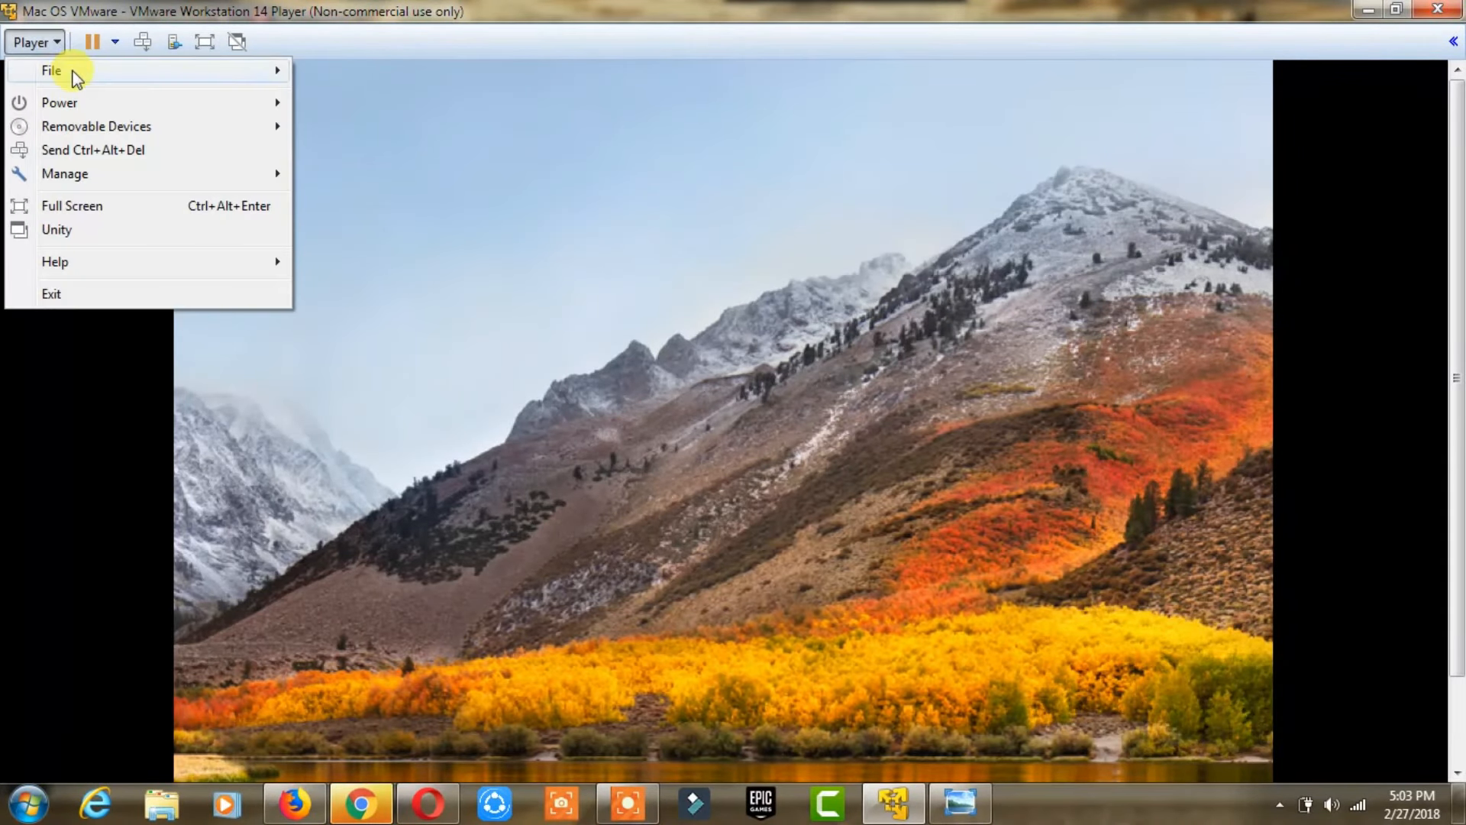
pyautogui.moveTo(256, 130)
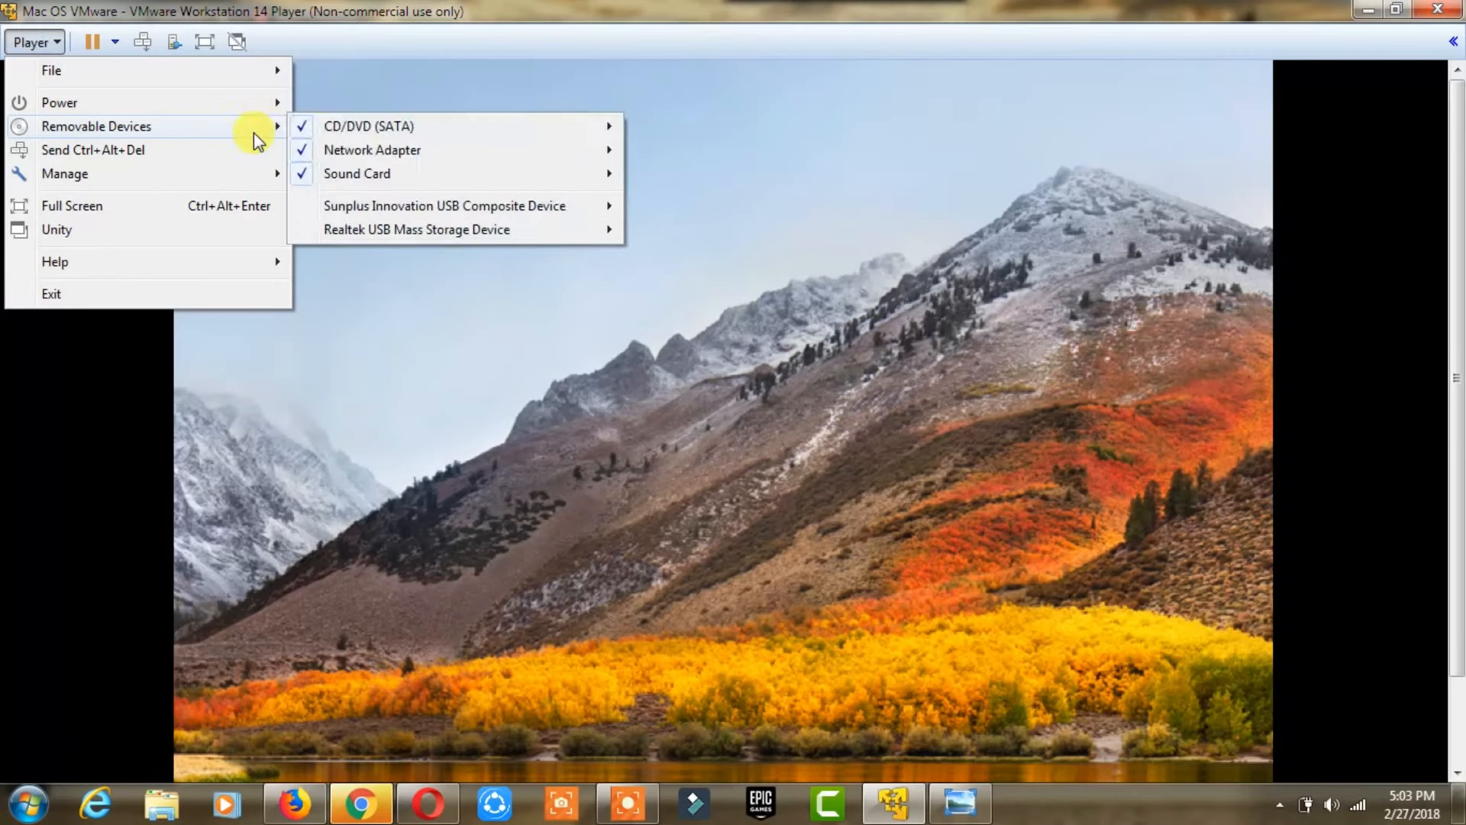
pyautogui.moveTo(594, 131)
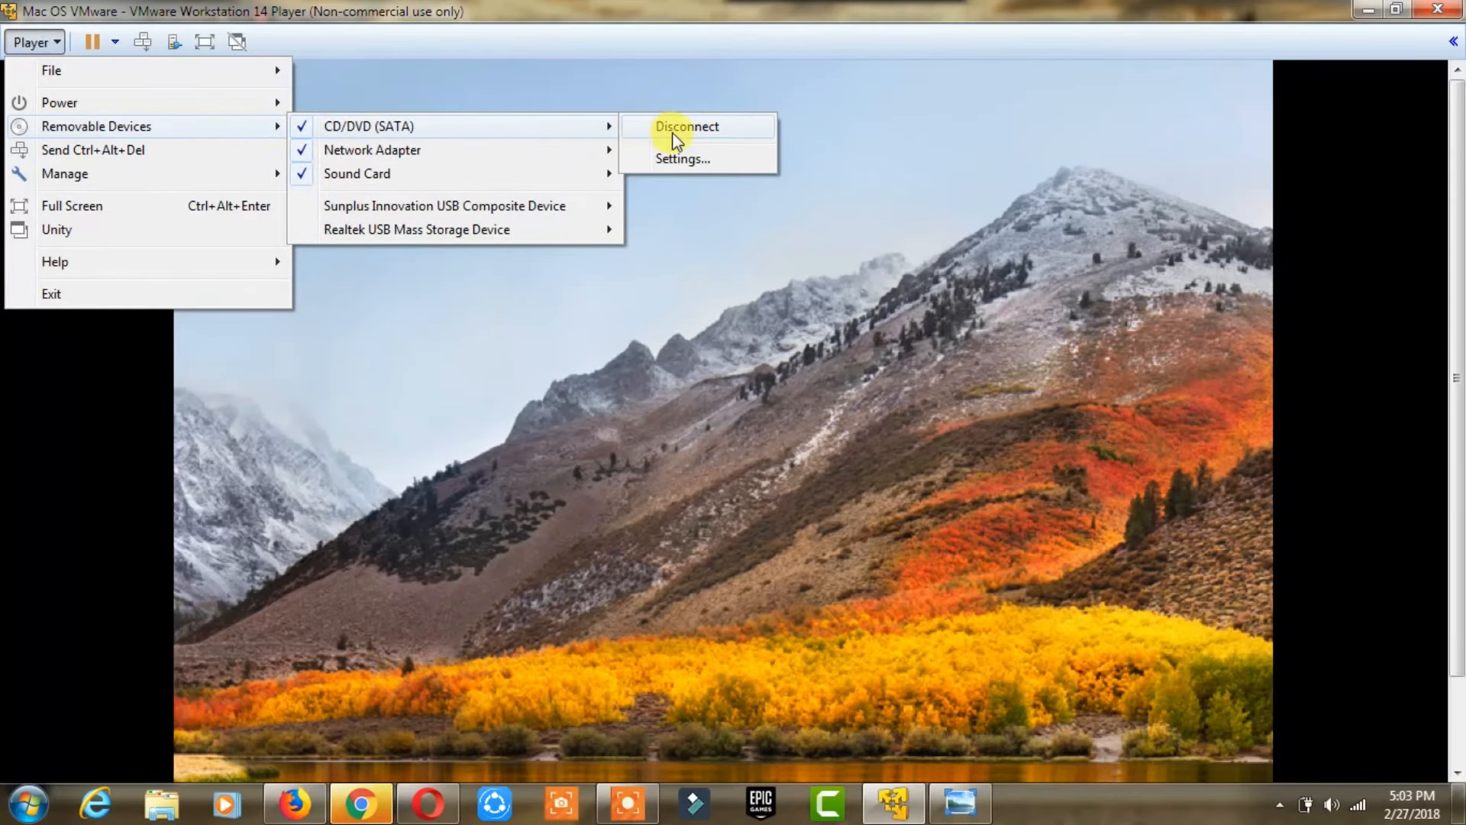
pyautogui.click(679, 157)
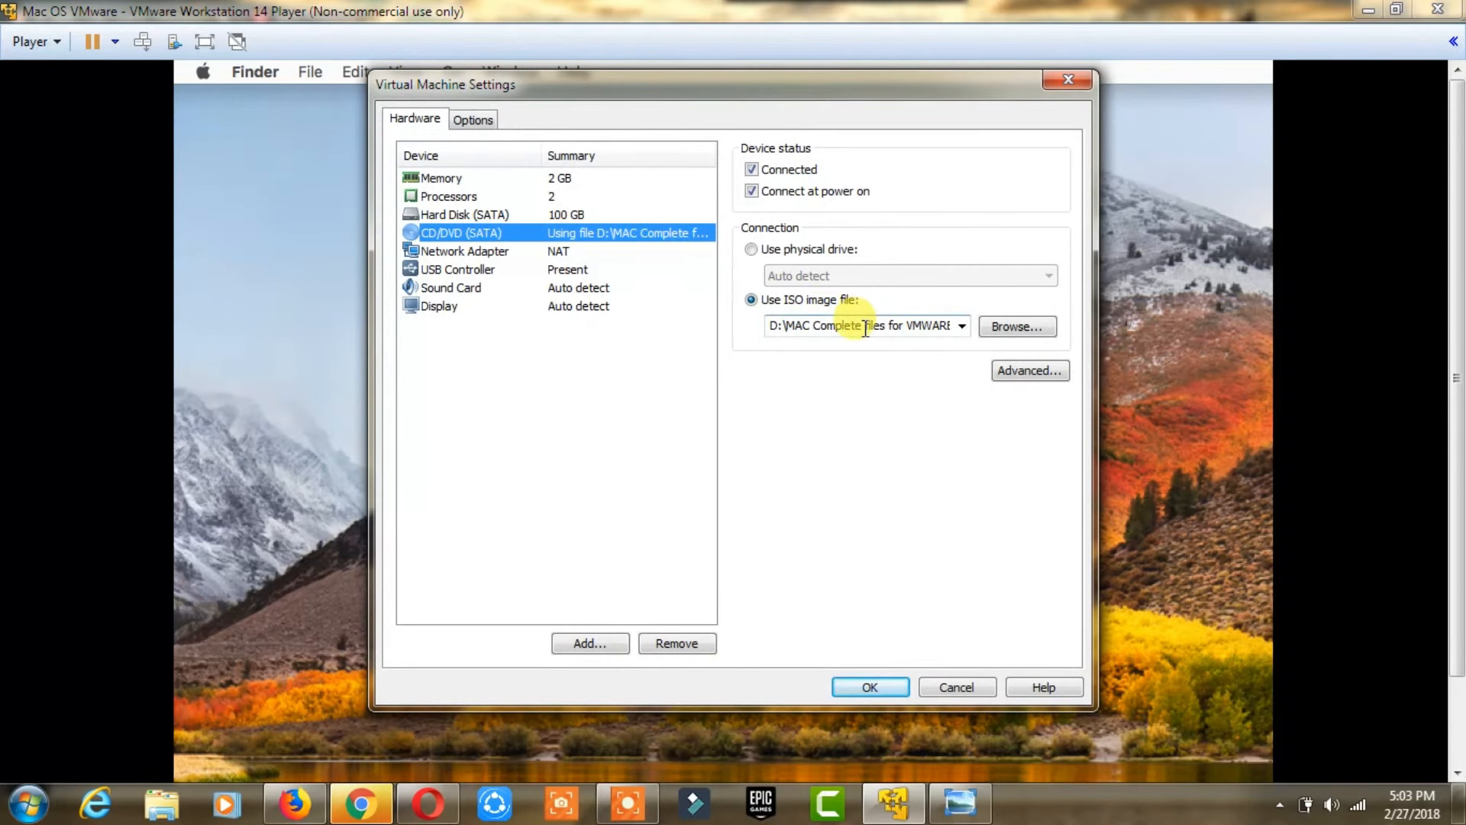
pyautogui.click(1027, 330)
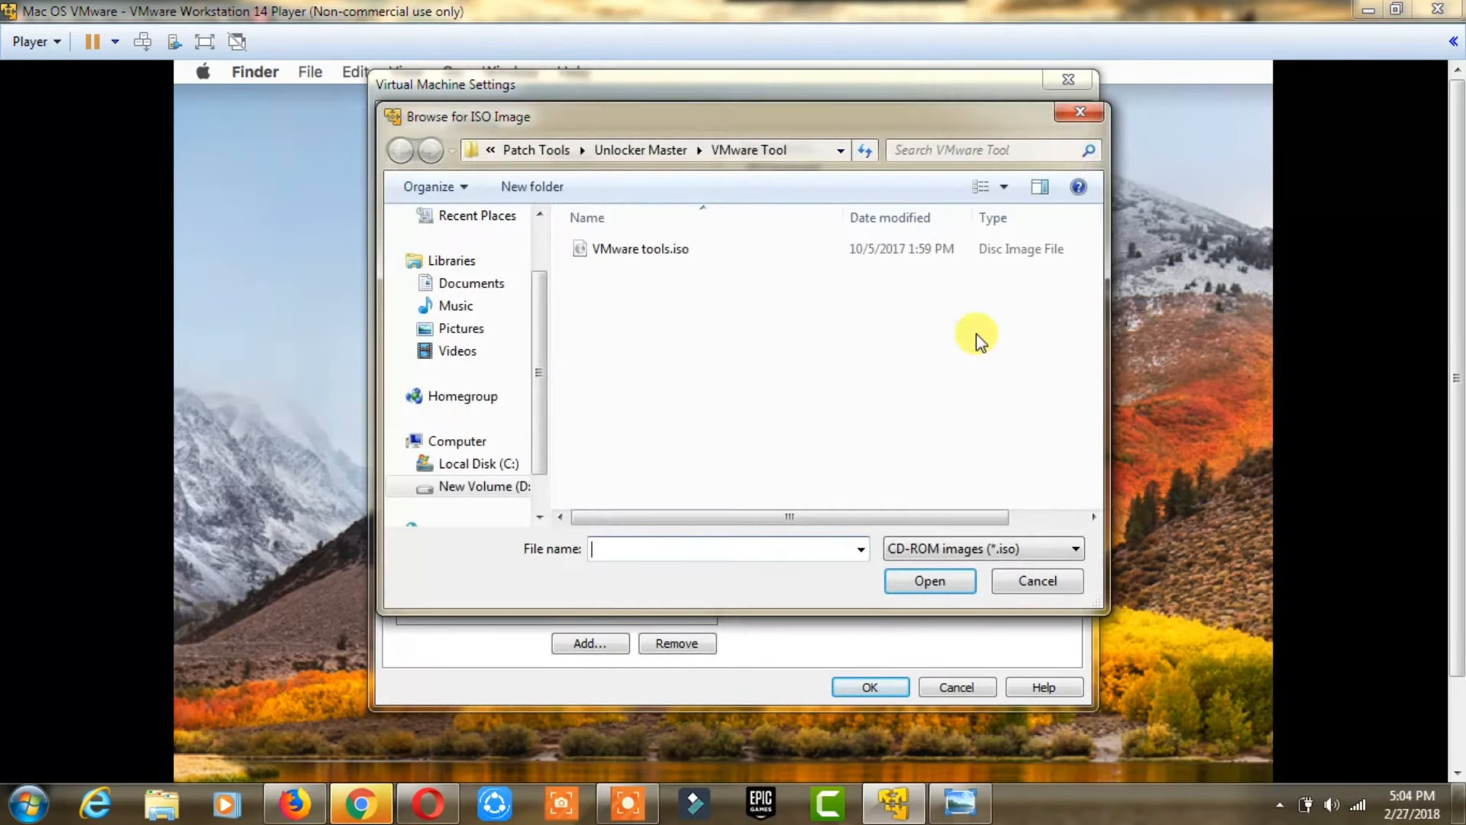
pyautogui.doubleClick(680, 255)
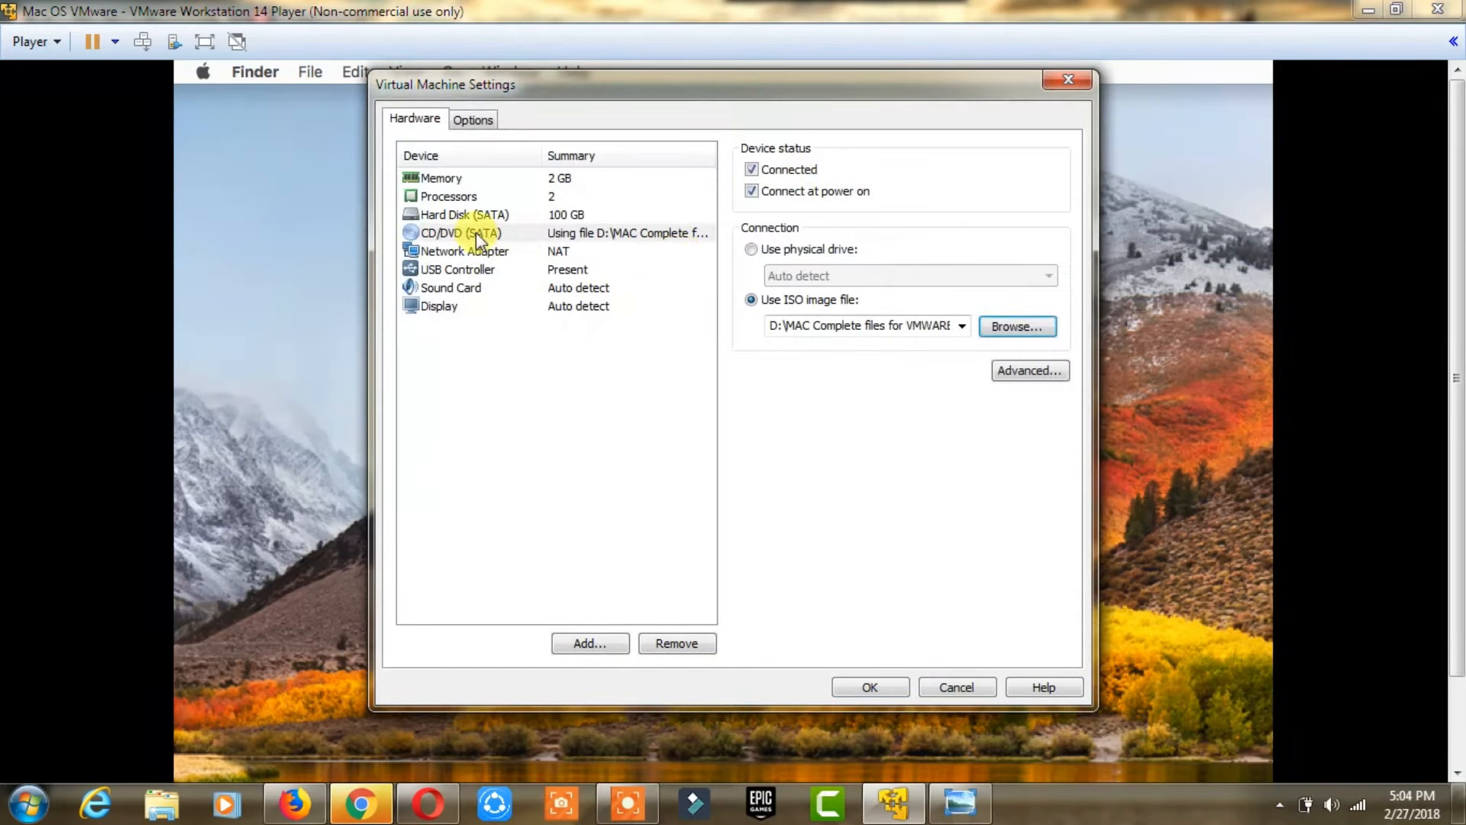
pyautogui.click(900, 687)
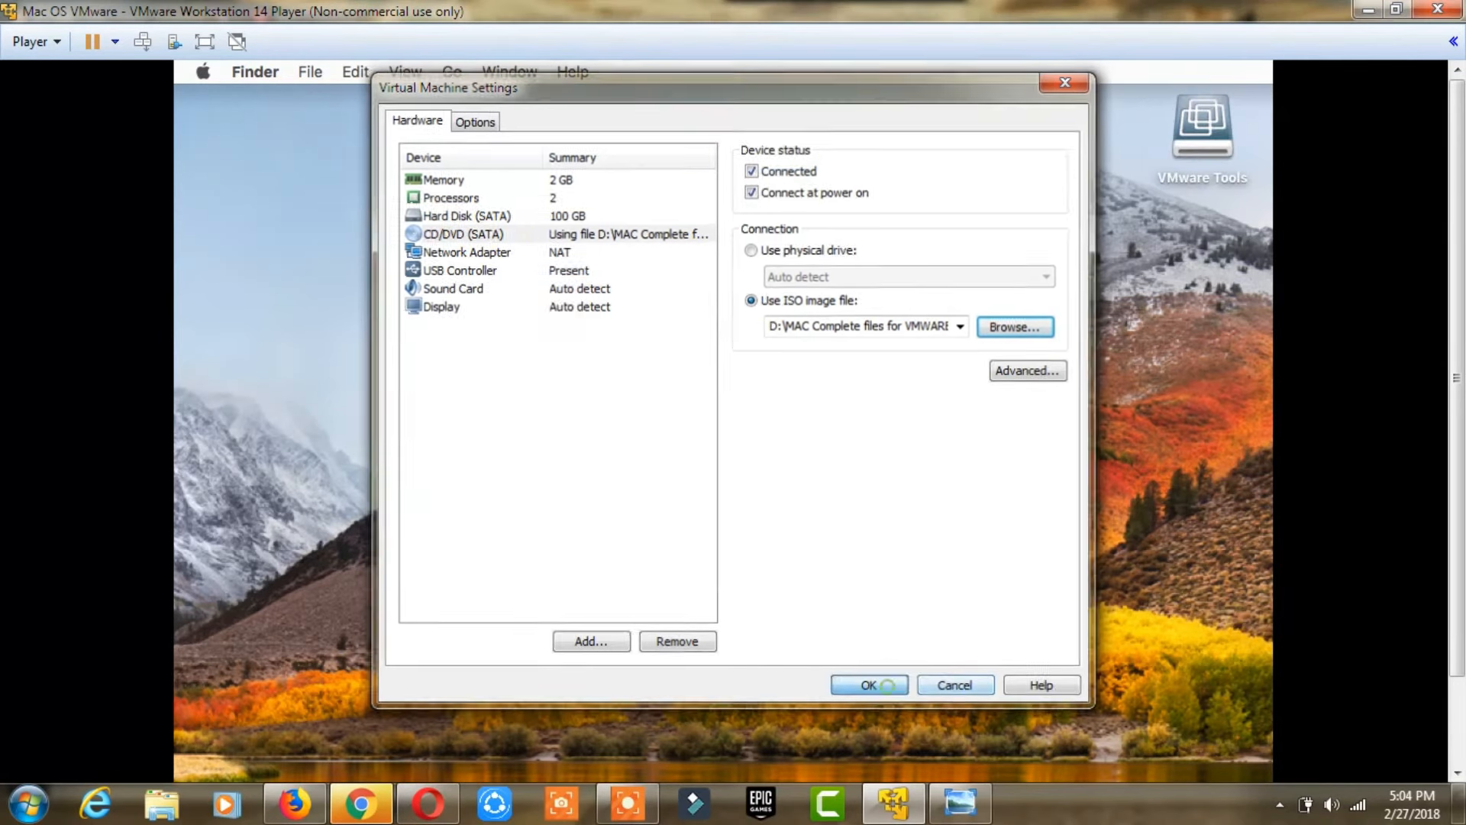
# Open the VMware Tools disc on the macOS desktop and close the Bitdefender Account window covering it
pyautogui.click(1203, 157)
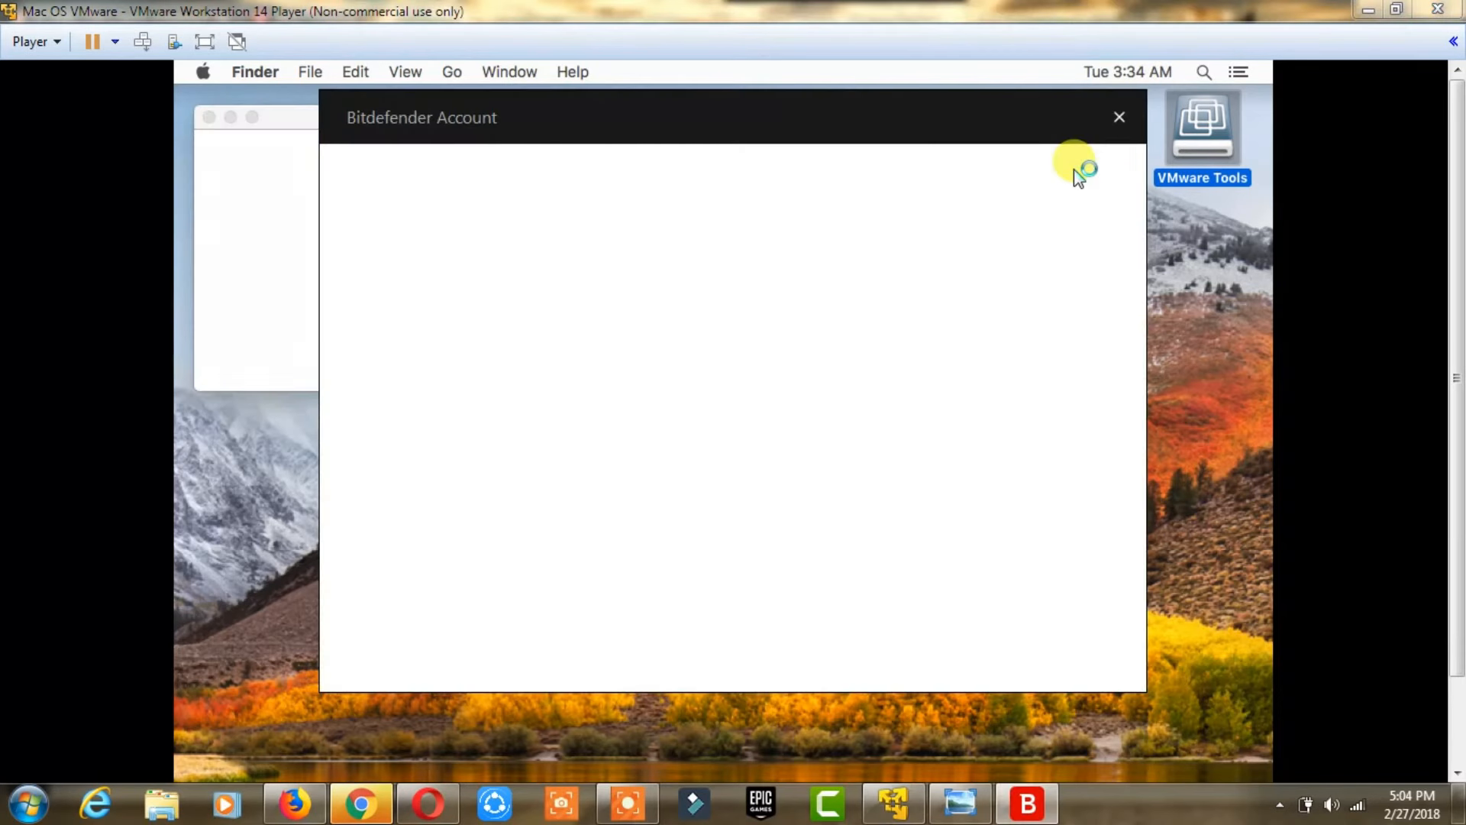
pyautogui.click(1120, 117)
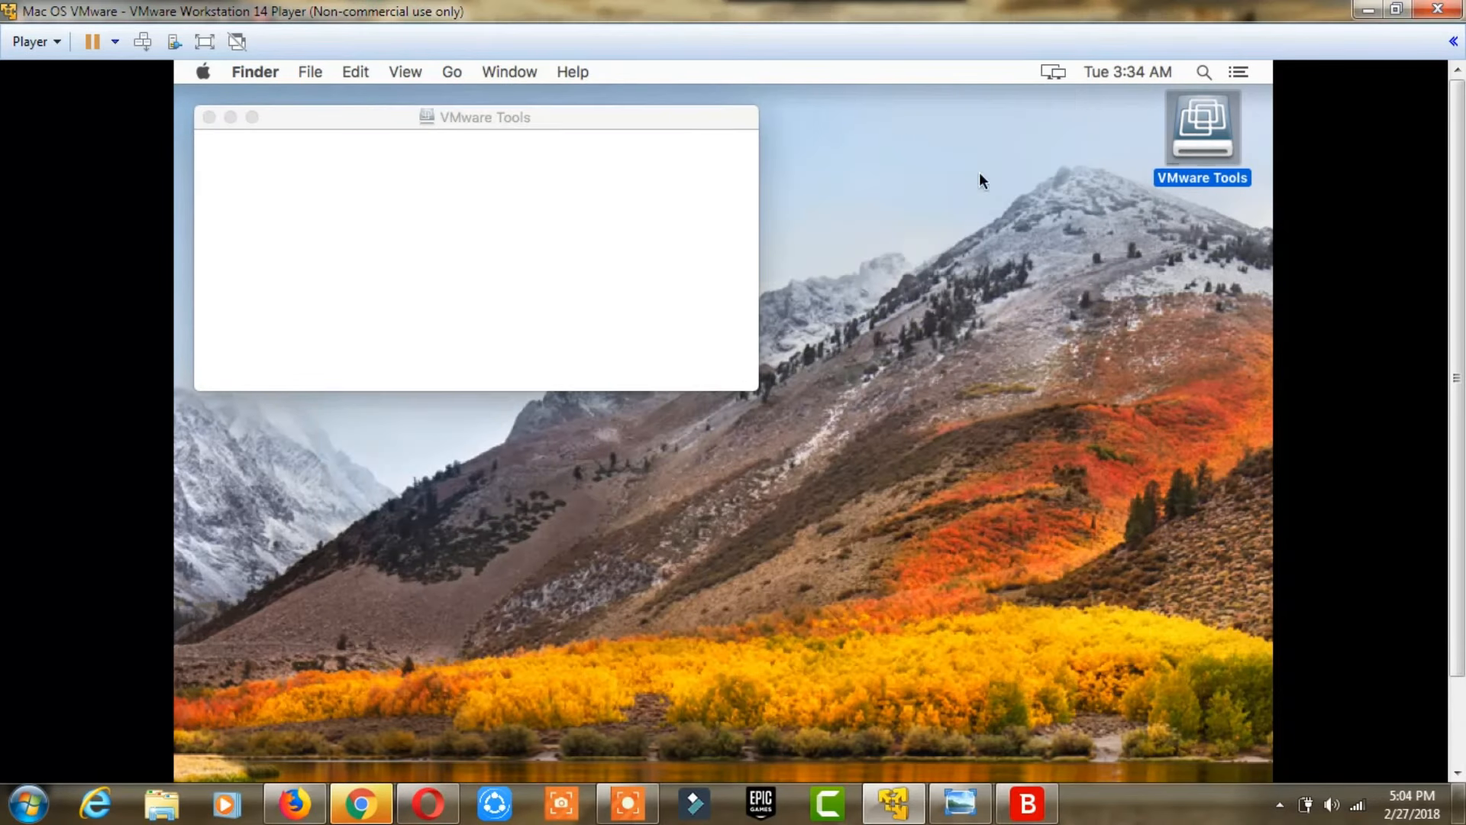
pyautogui.click(455, 203)
pyautogui.click(455, 203)
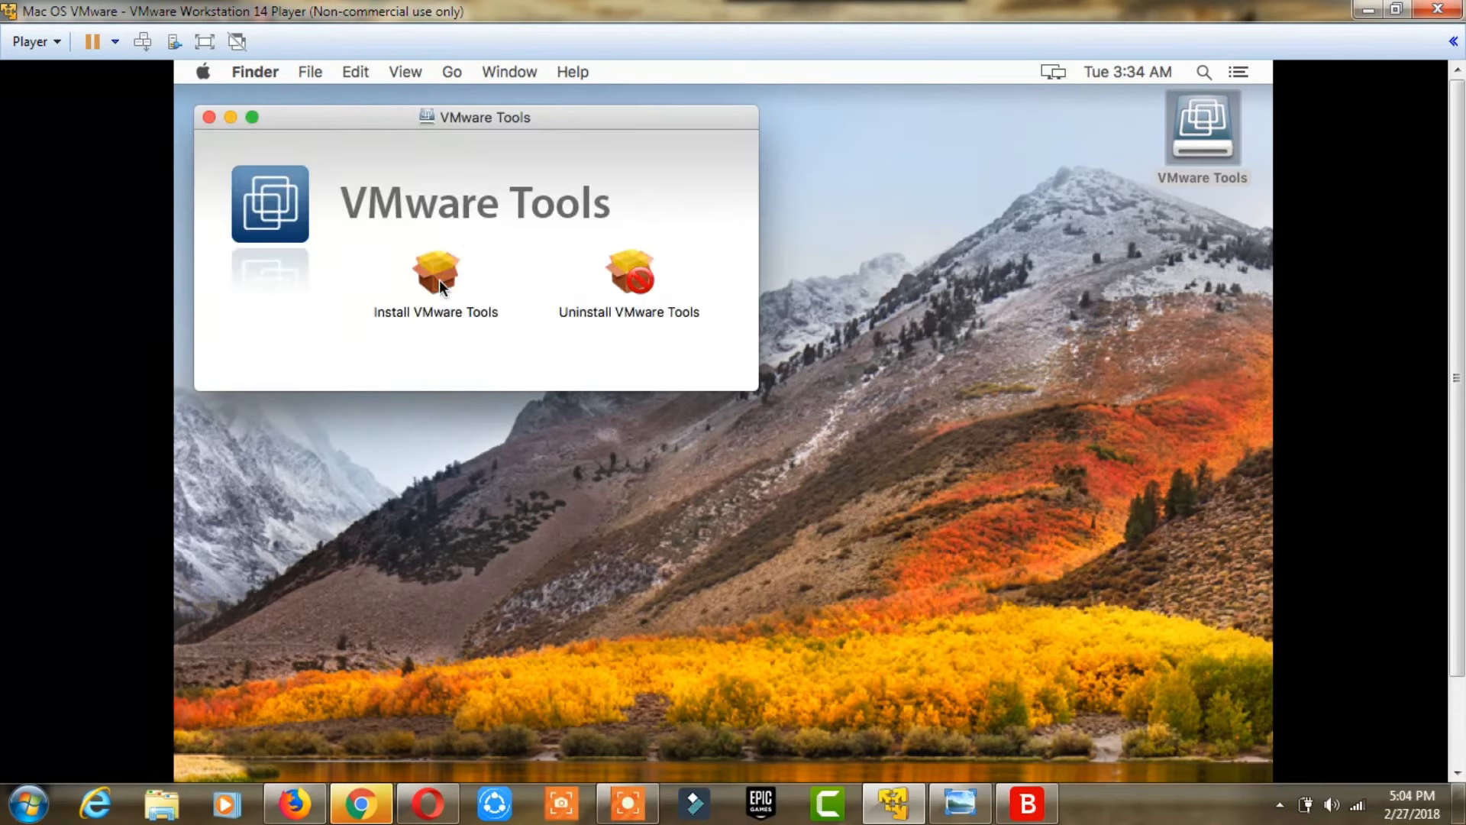
# Select the Install VMware Tools package and close the Bitdefender window that is still open on the host
pyautogui.rightClick(440, 287)
pyautogui.click(450, 290)
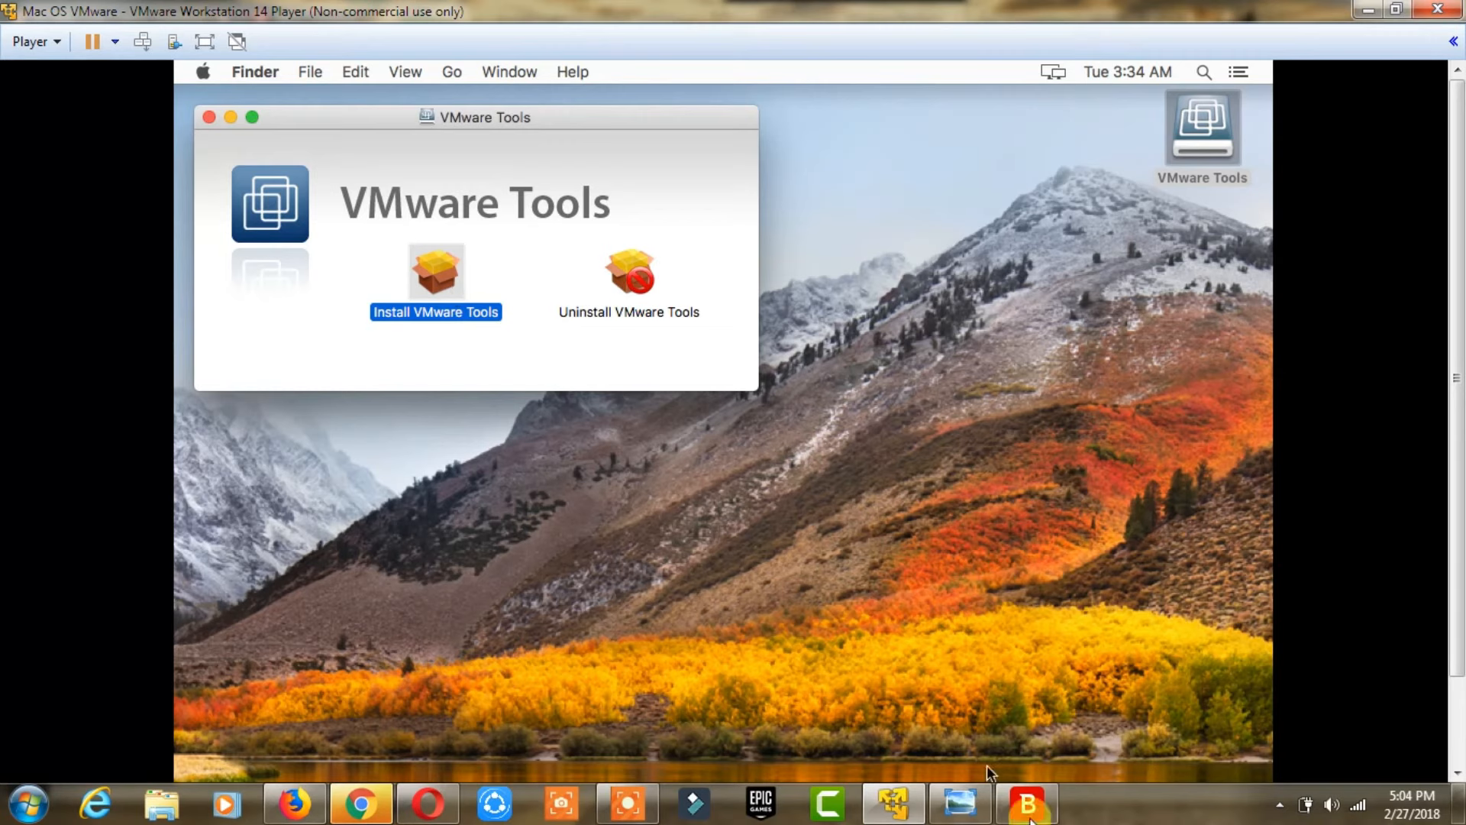
pyautogui.click(1039, 800)
pyautogui.click(1116, 119)
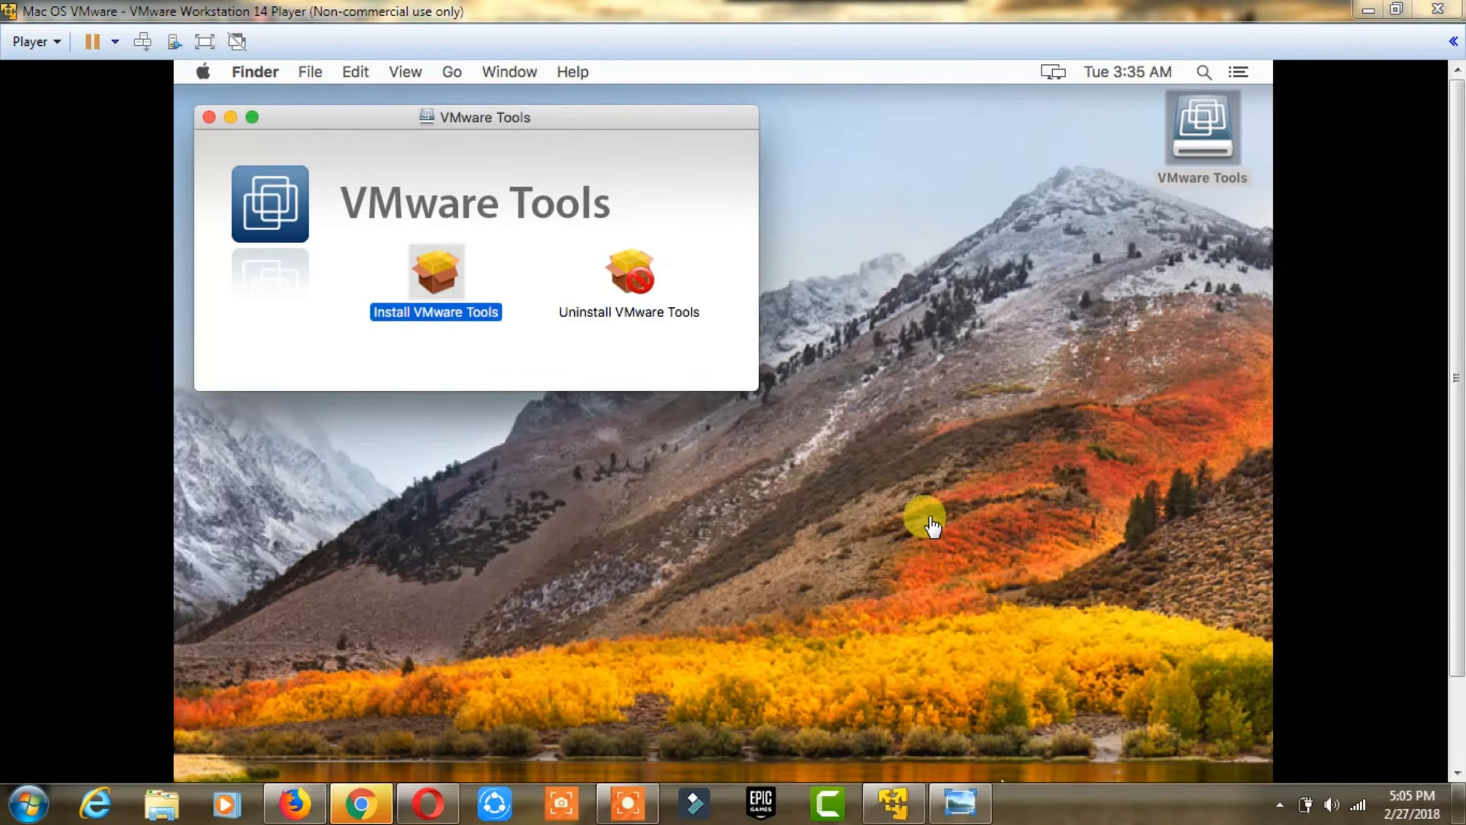
# Launch the Install VMware Tools package from the VMware Tools disc window
pyautogui.click(442, 280)
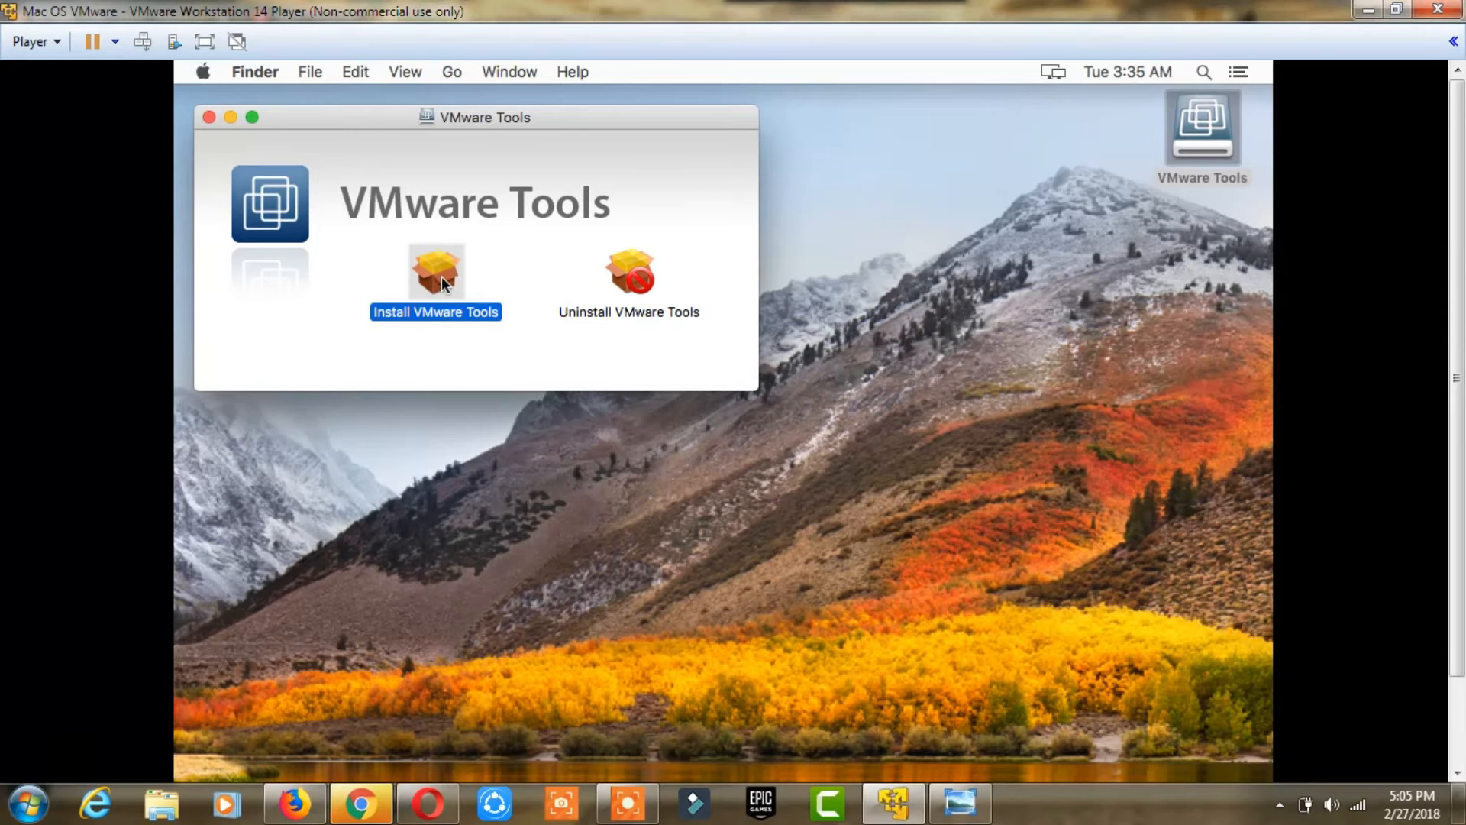
pyautogui.rightClick(442, 276)
pyautogui.click(458, 291)
pyautogui.rightClick(458, 293)
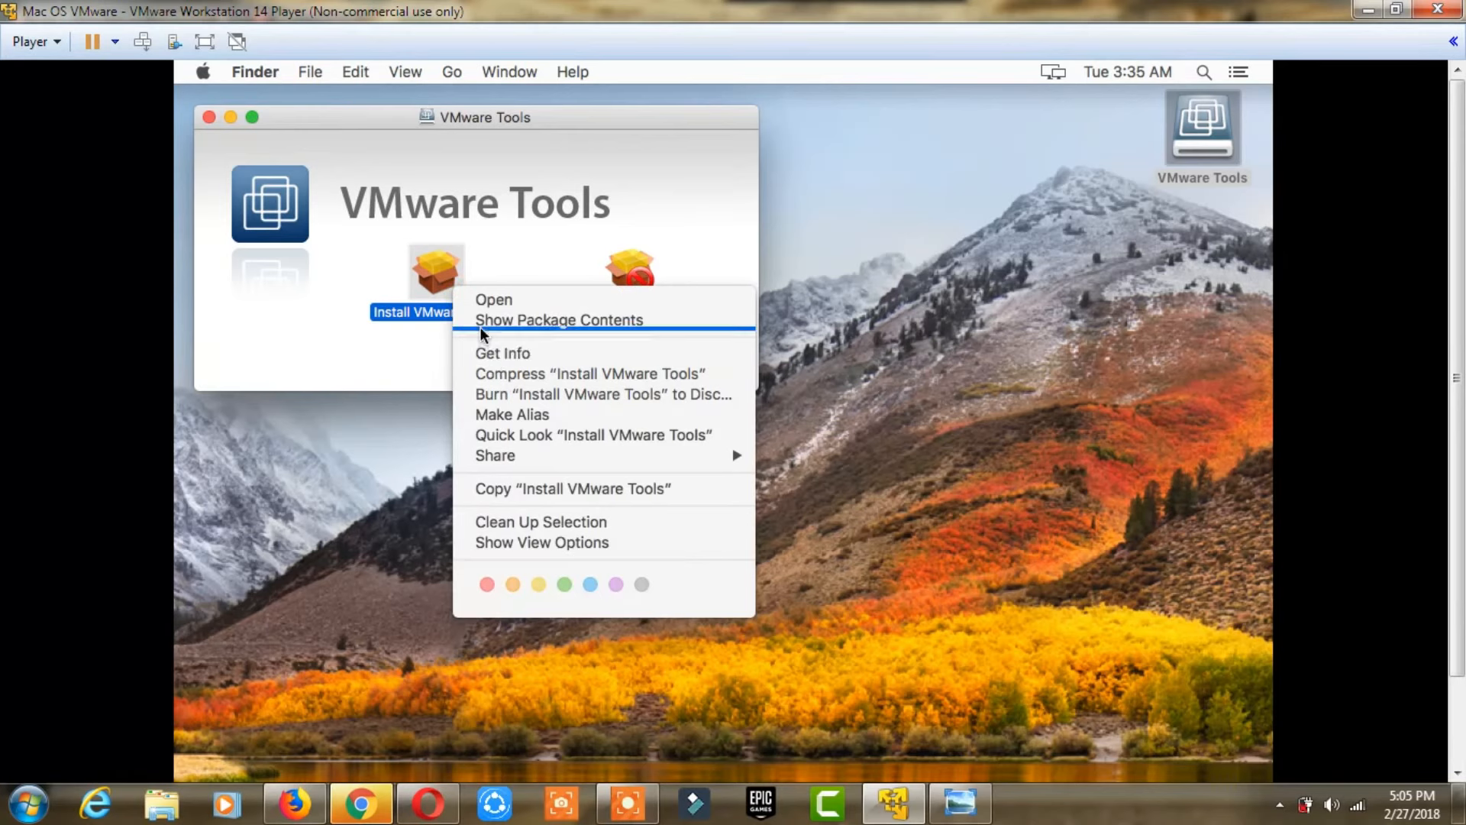
pyautogui.click(457, 274)
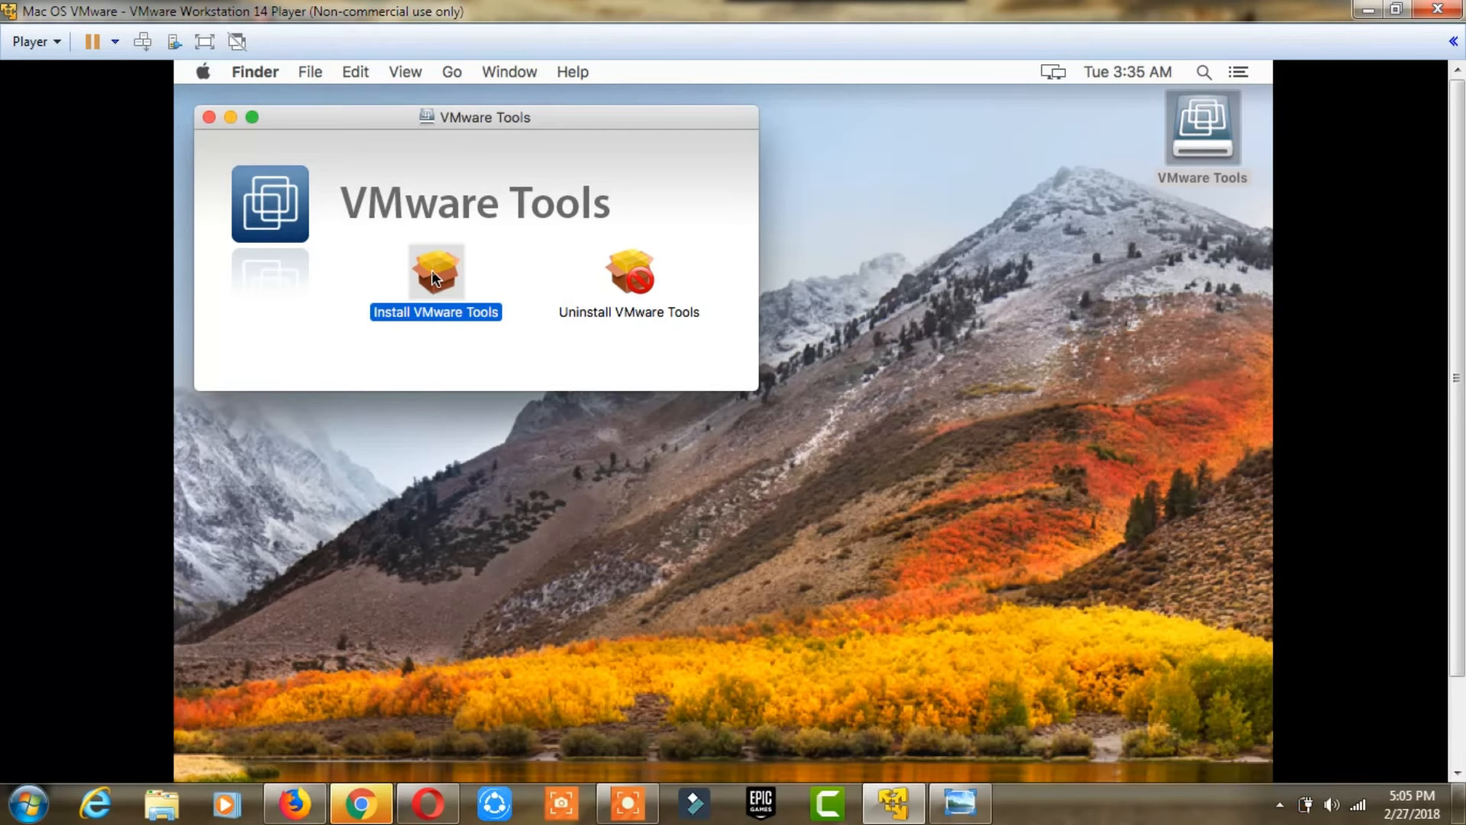
pyautogui.rightClick(432, 268)
pyautogui.click(447, 281)
pyautogui.doubleClick(435, 275)
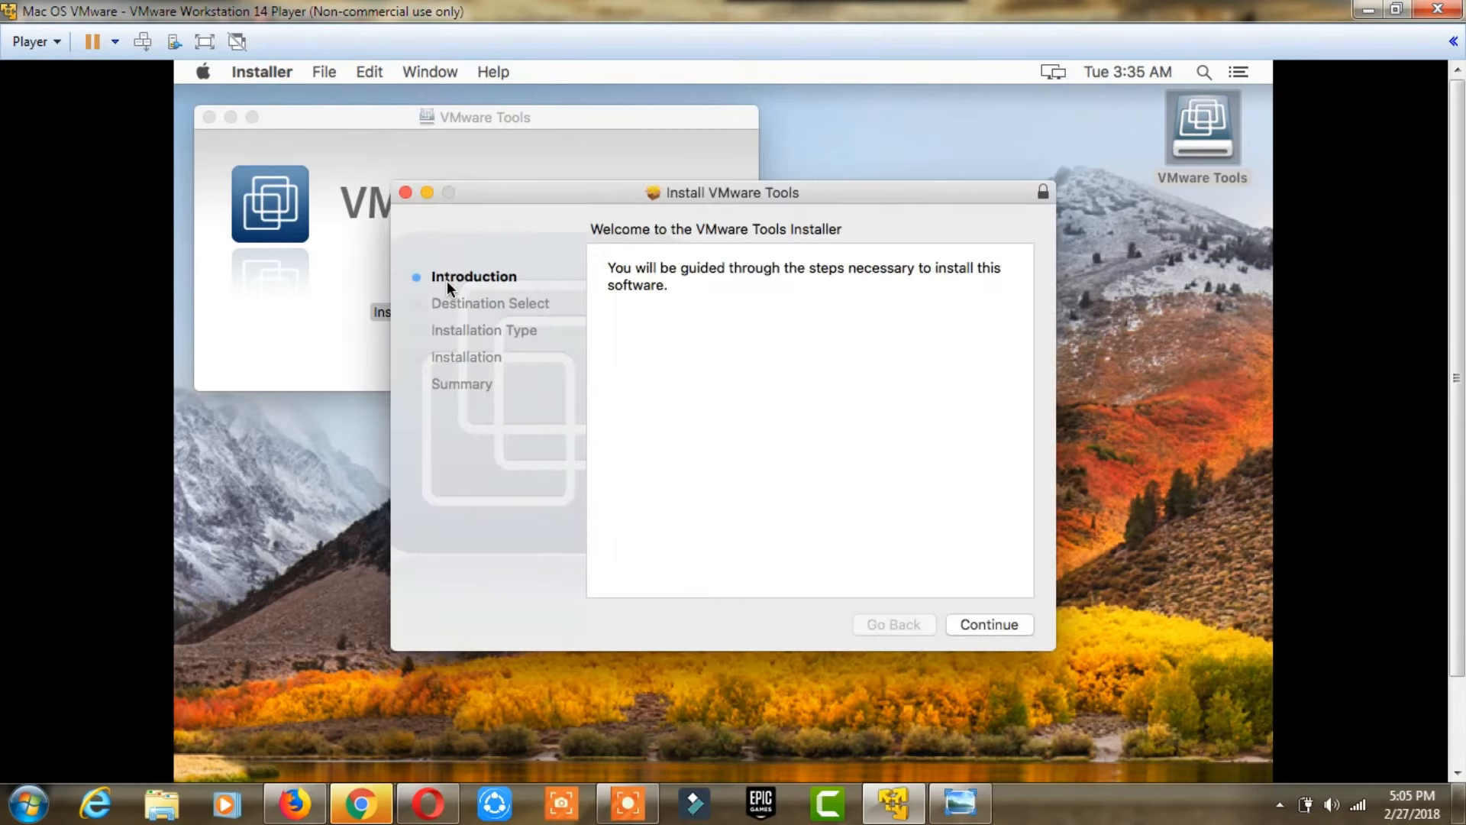
# Install VMware Tools for all users of this computer, accepting the required restart and authorizing with the account password
pyautogui.click(1010, 623)
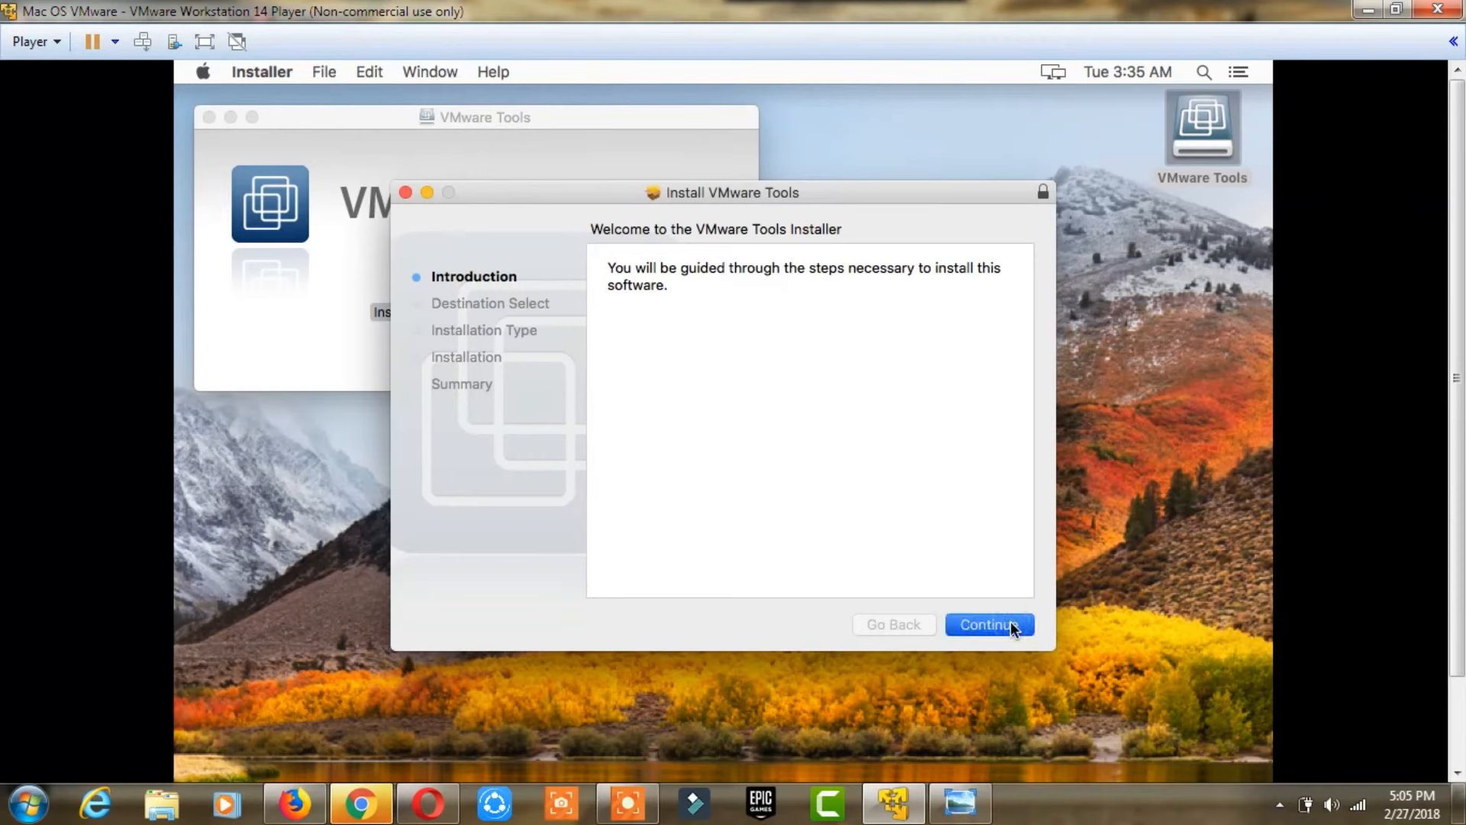
pyautogui.click(1012, 623)
pyautogui.click(1011, 625)
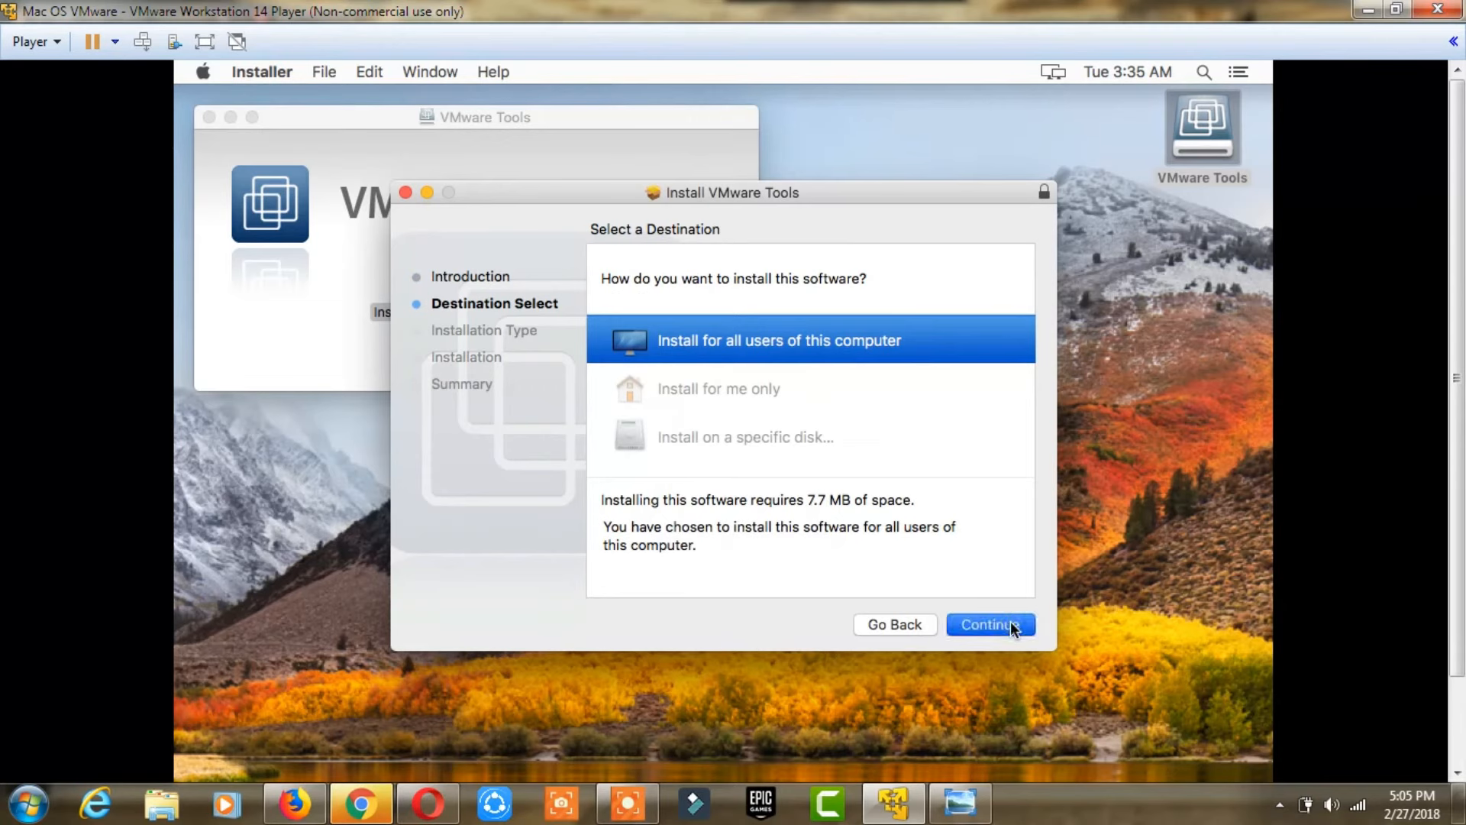
pyautogui.click(1010, 623)
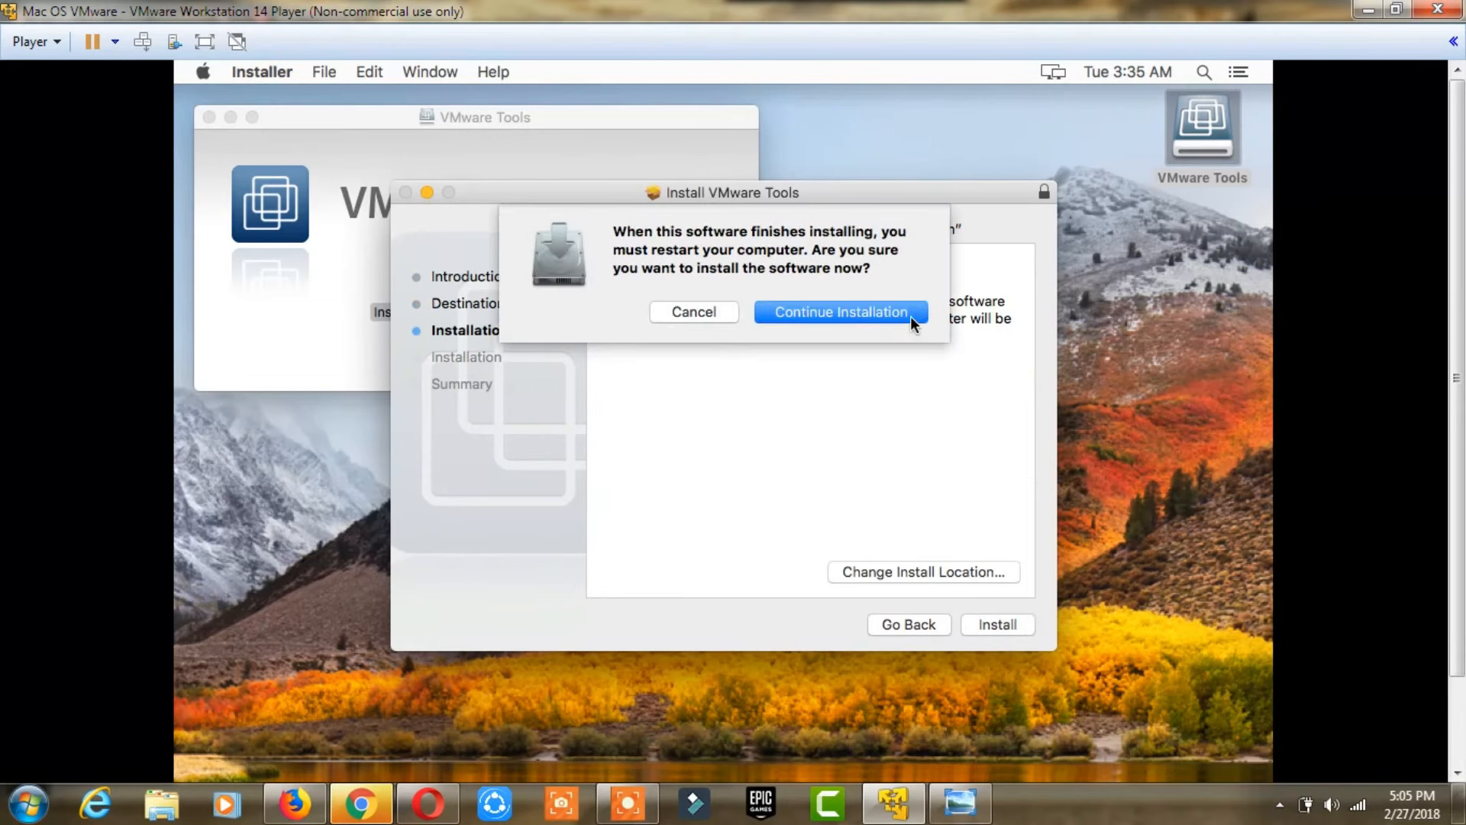
pyautogui.click(910, 316)
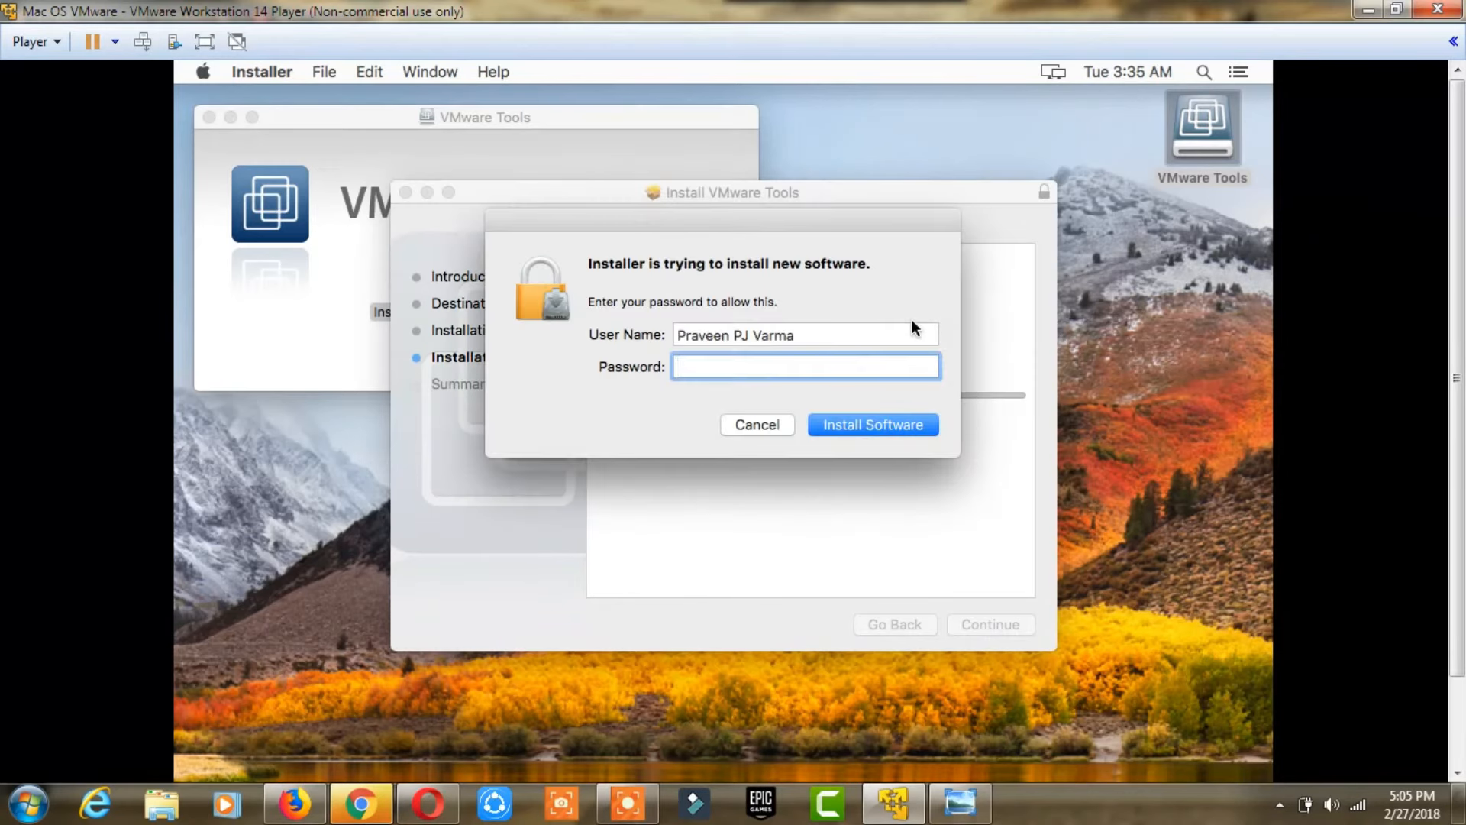
pyautogui.write('••••')
pyautogui.press('Return')
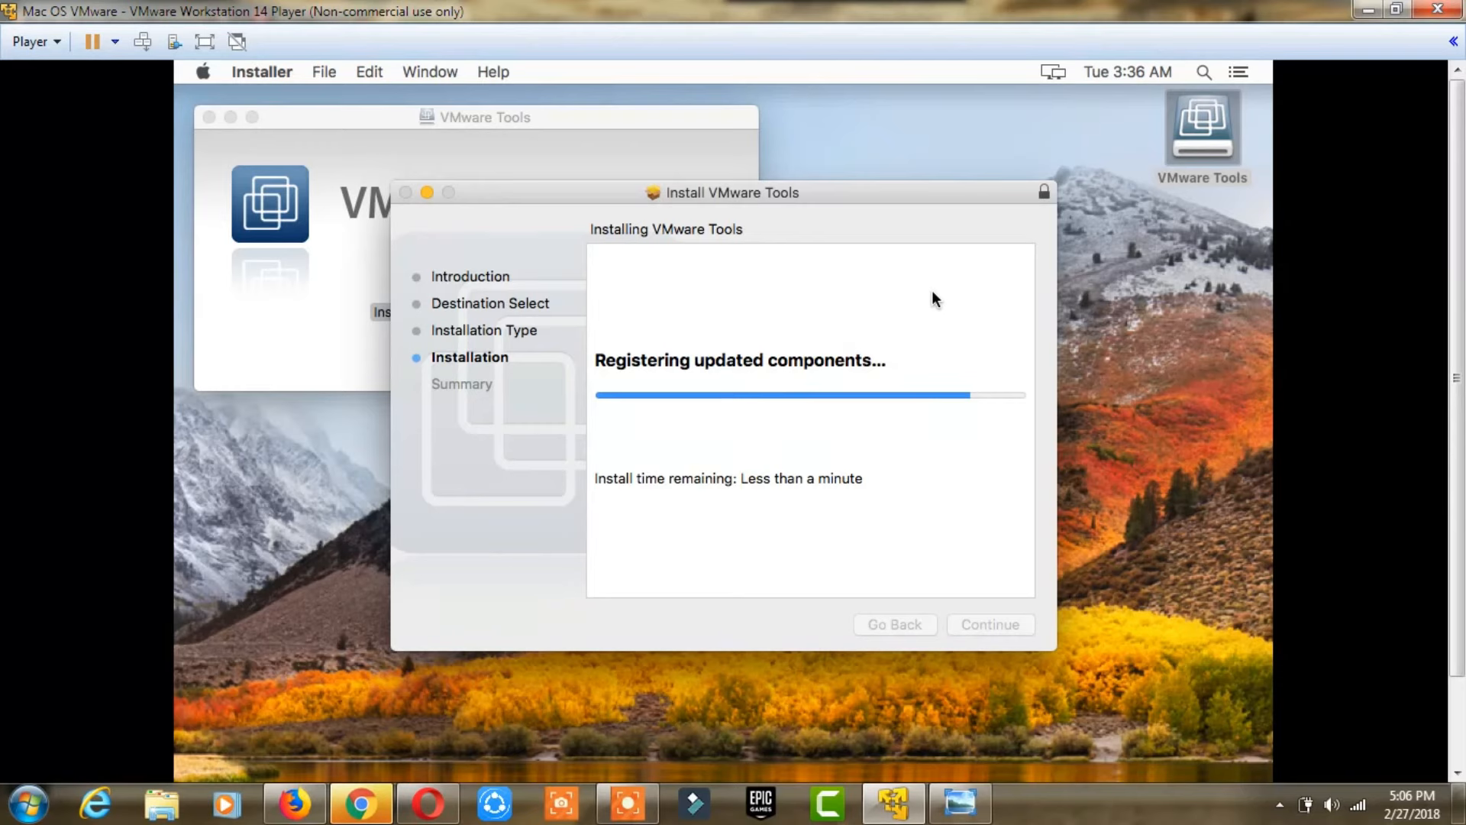
# Restart the macOS virtual machine to finish installing VMware Tools
pyautogui.click(625, 802)
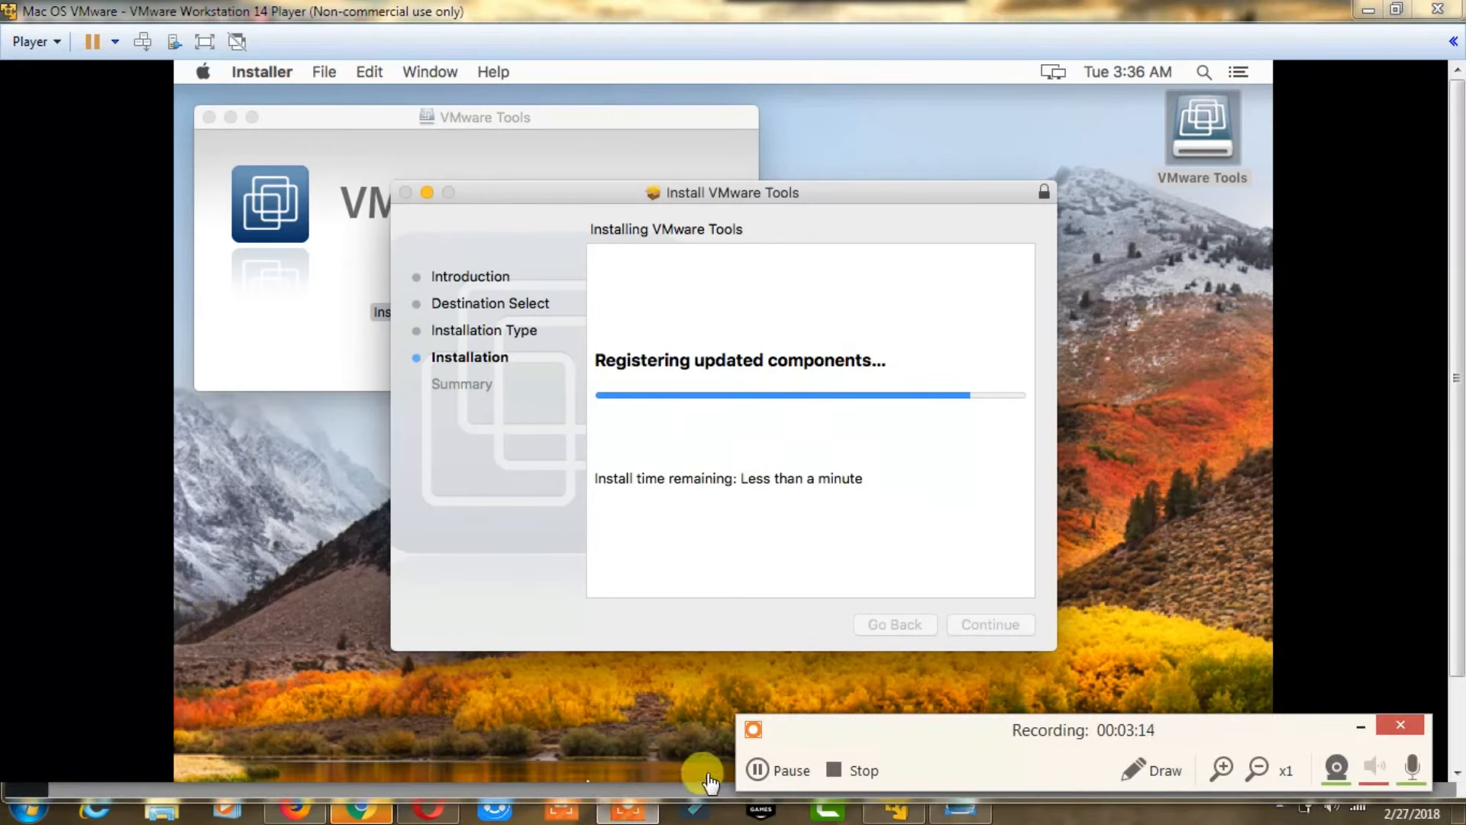
pyautogui.click(806, 769)
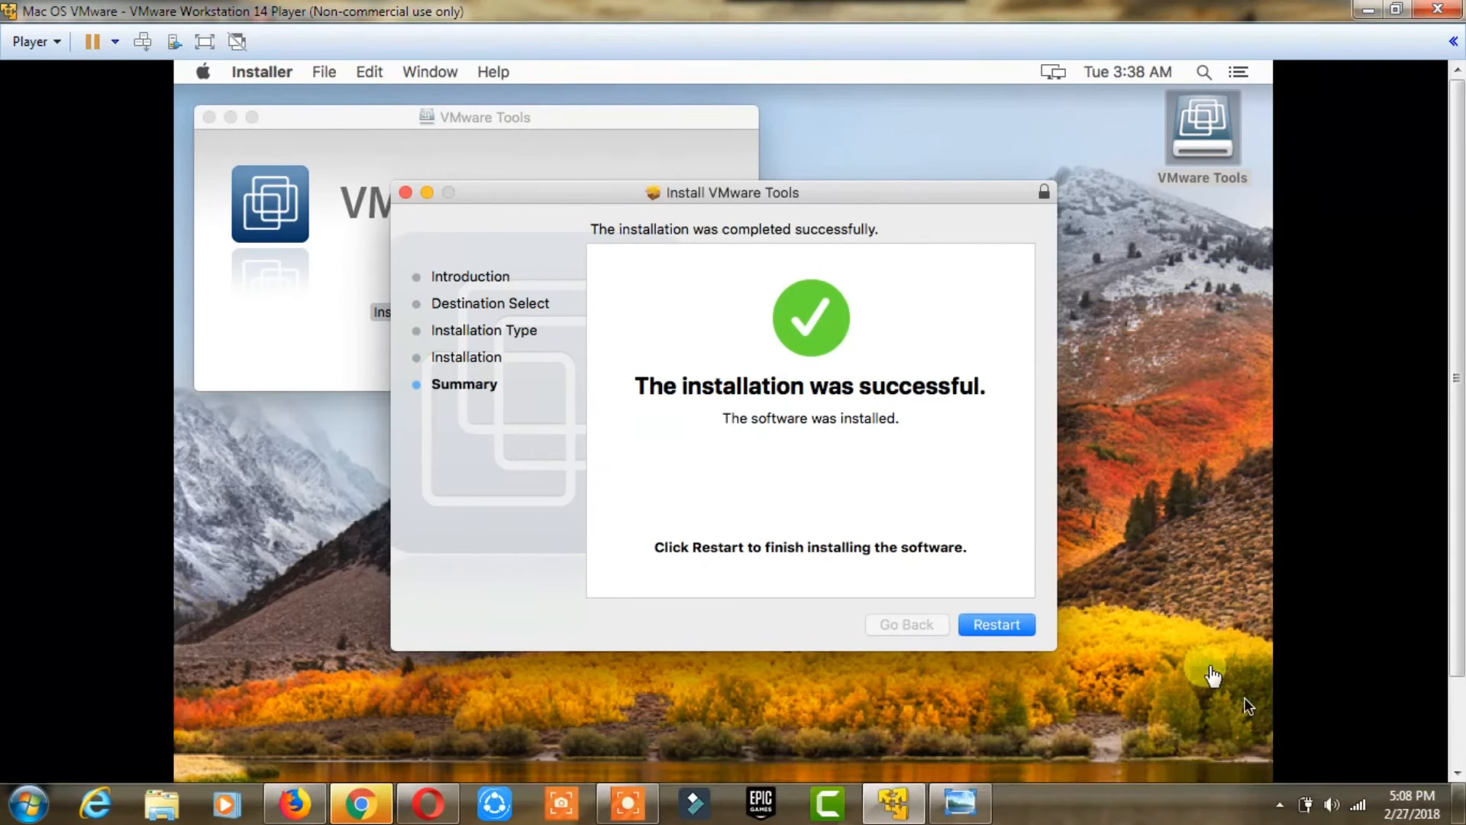
pyautogui.click(1012, 622)
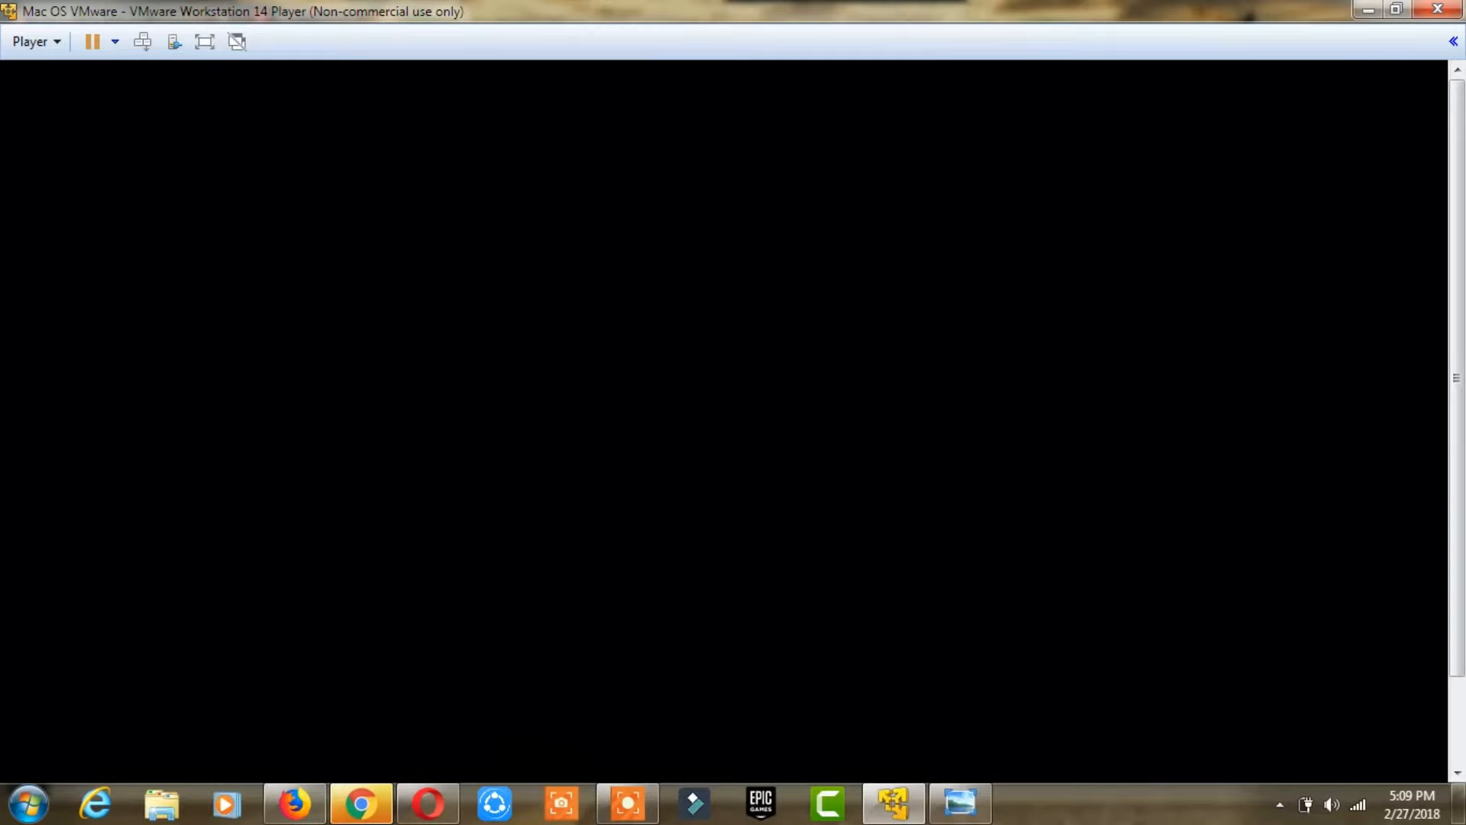
pyautogui.click(632, 813)
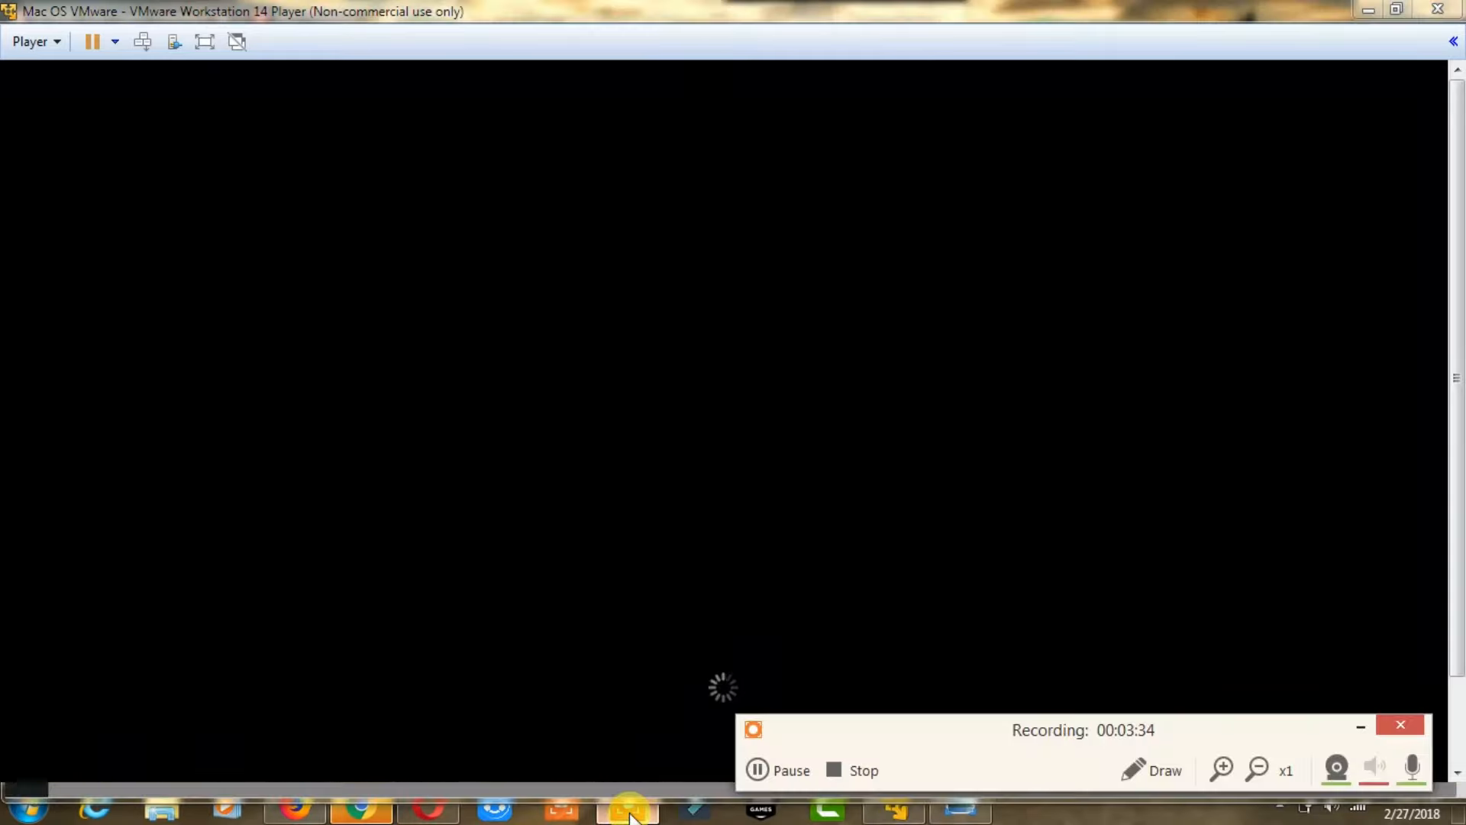
pyautogui.click(756, 772)
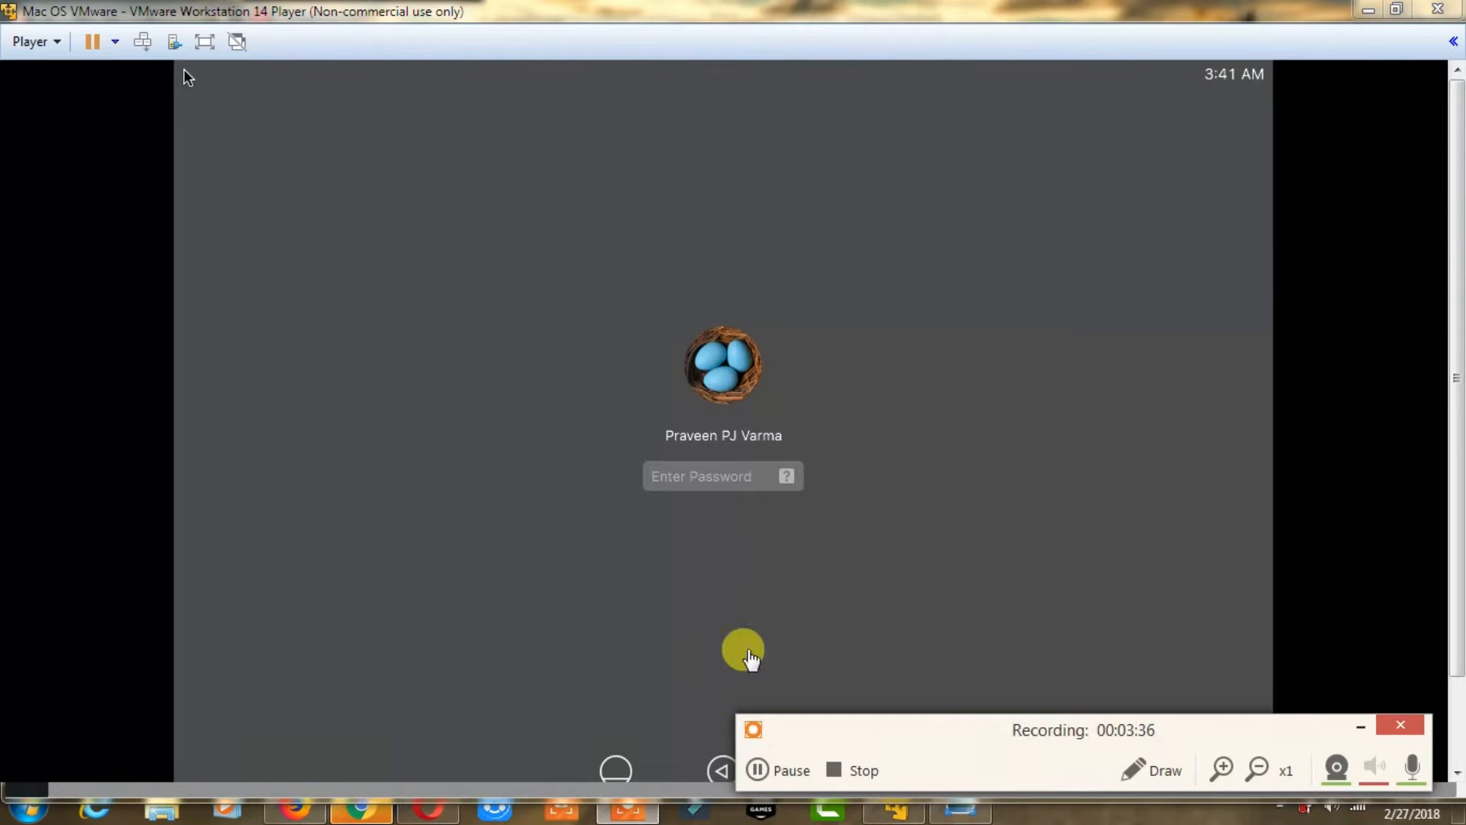
pyautogui.click(1361, 726)
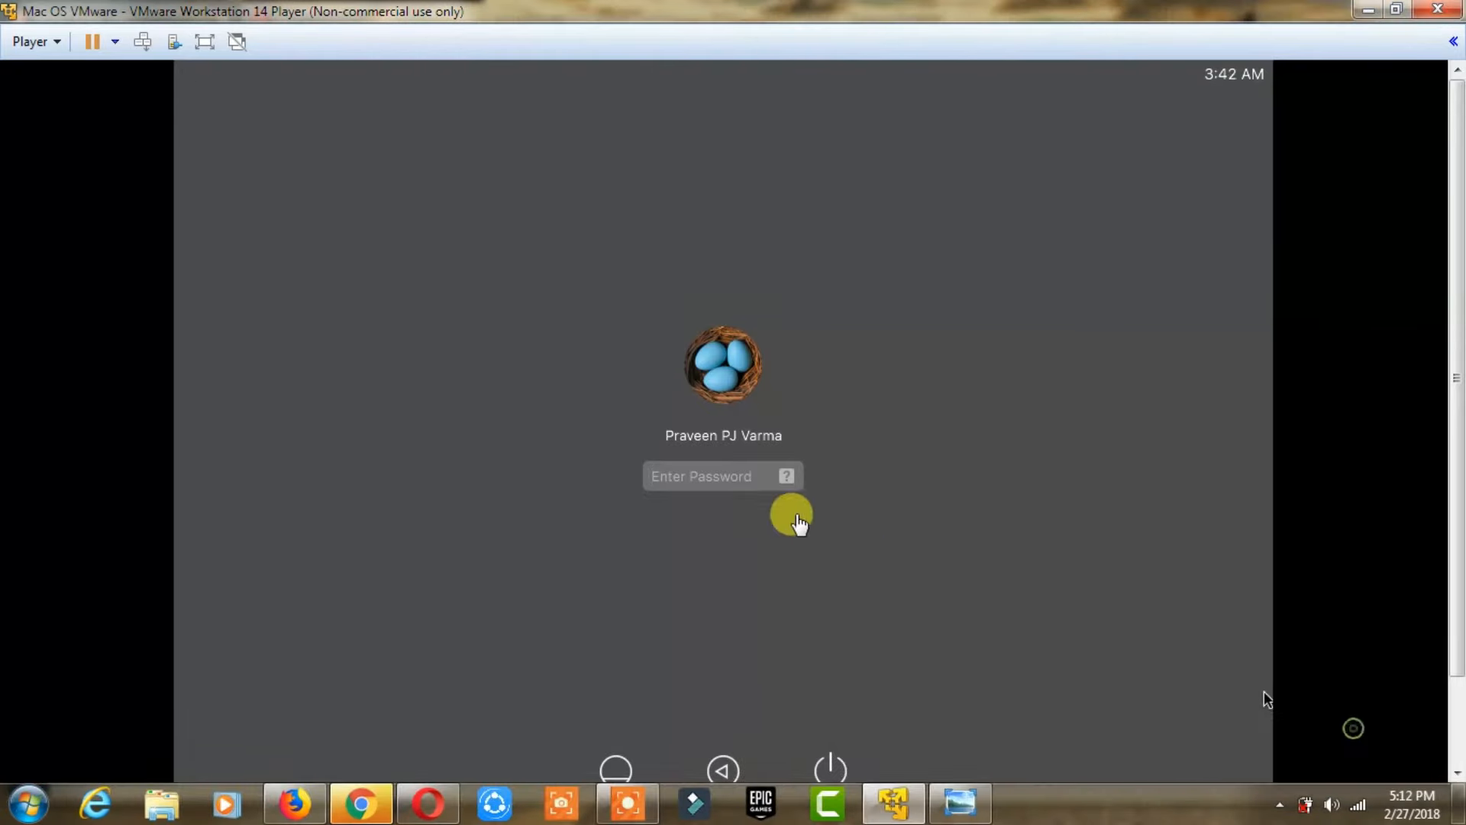
# Log in to the macOS account again with the account password after the restart
pyautogui.click(710, 483)
pyautogui.write('••••')
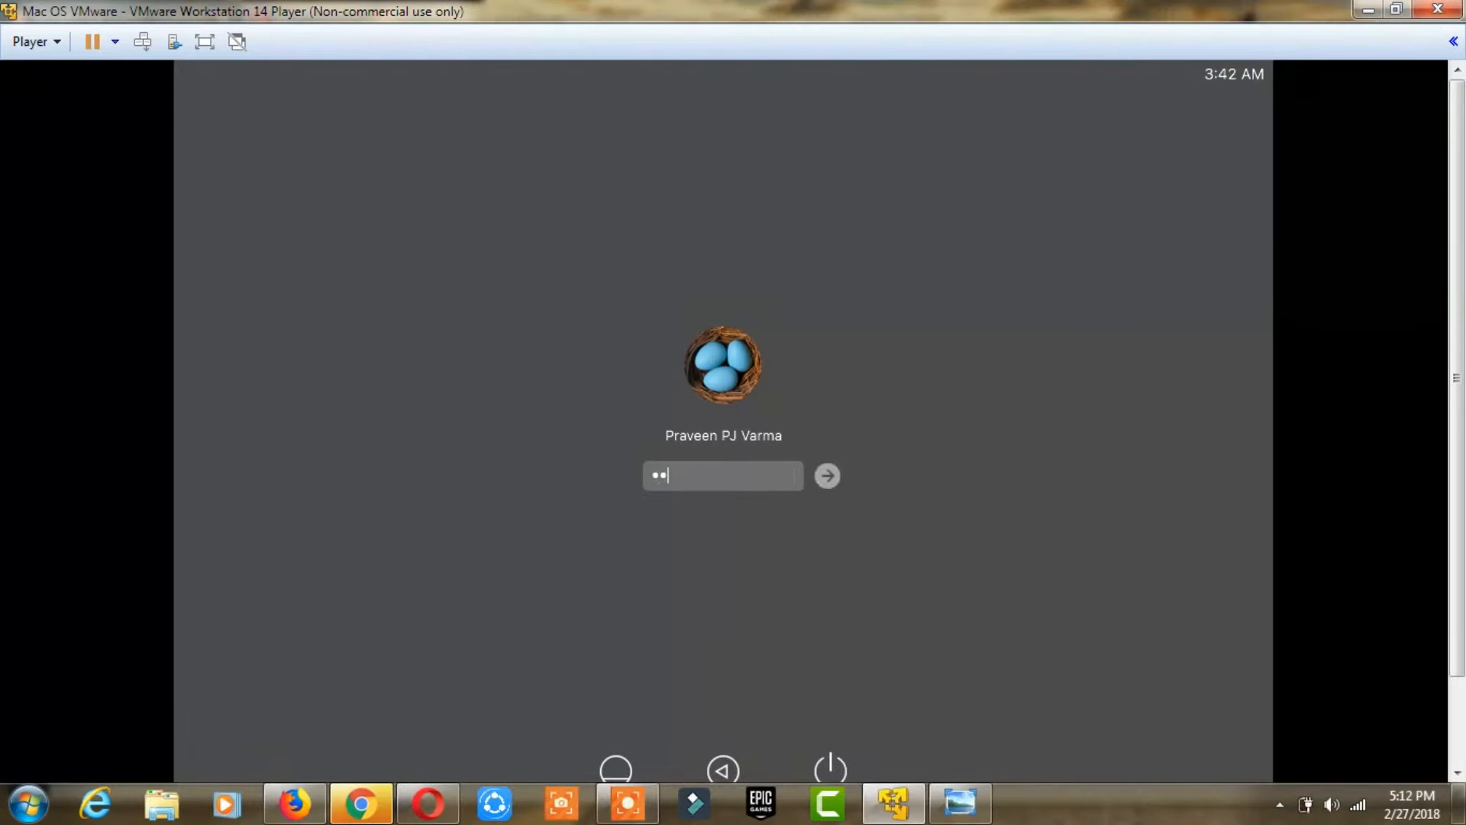
pyautogui.press('Return')
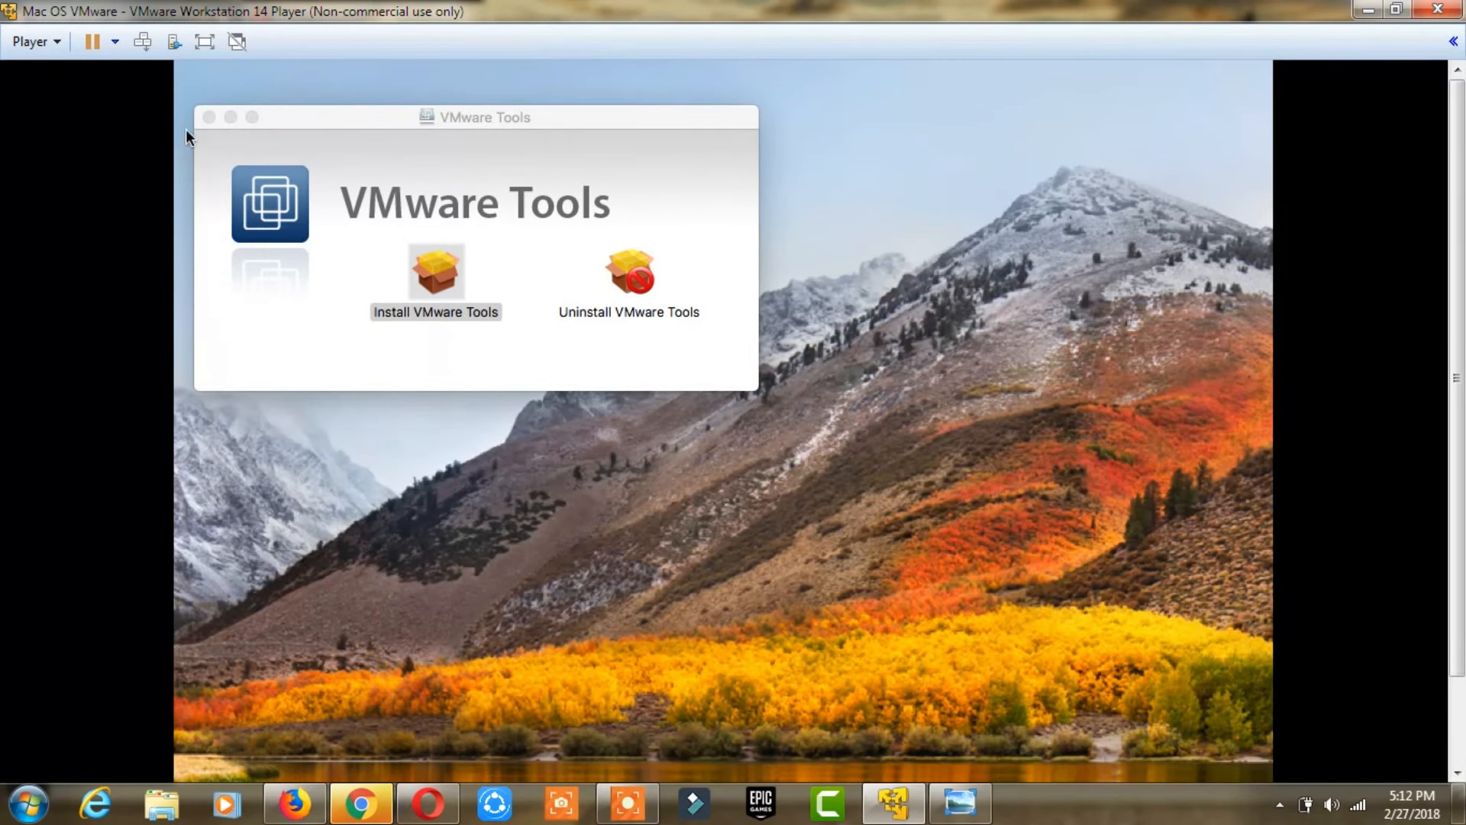
# Move the VMware Tools window toward the middle of the desktop and dismiss both System Extension Blocked alerts
pyautogui.moveTo(286, 114); pyautogui.dragTo(465, 162)
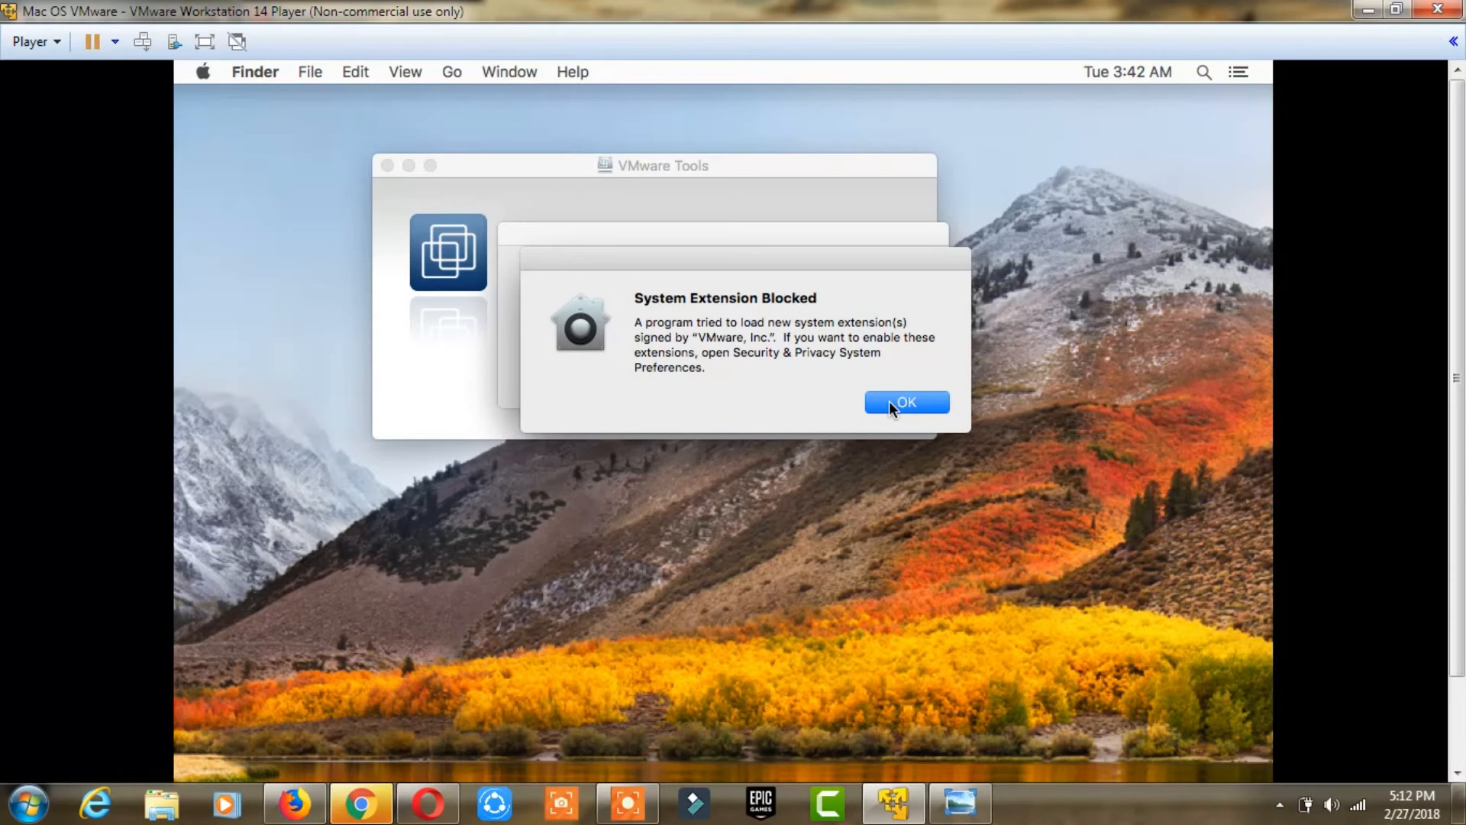
pyautogui.click(890, 402)
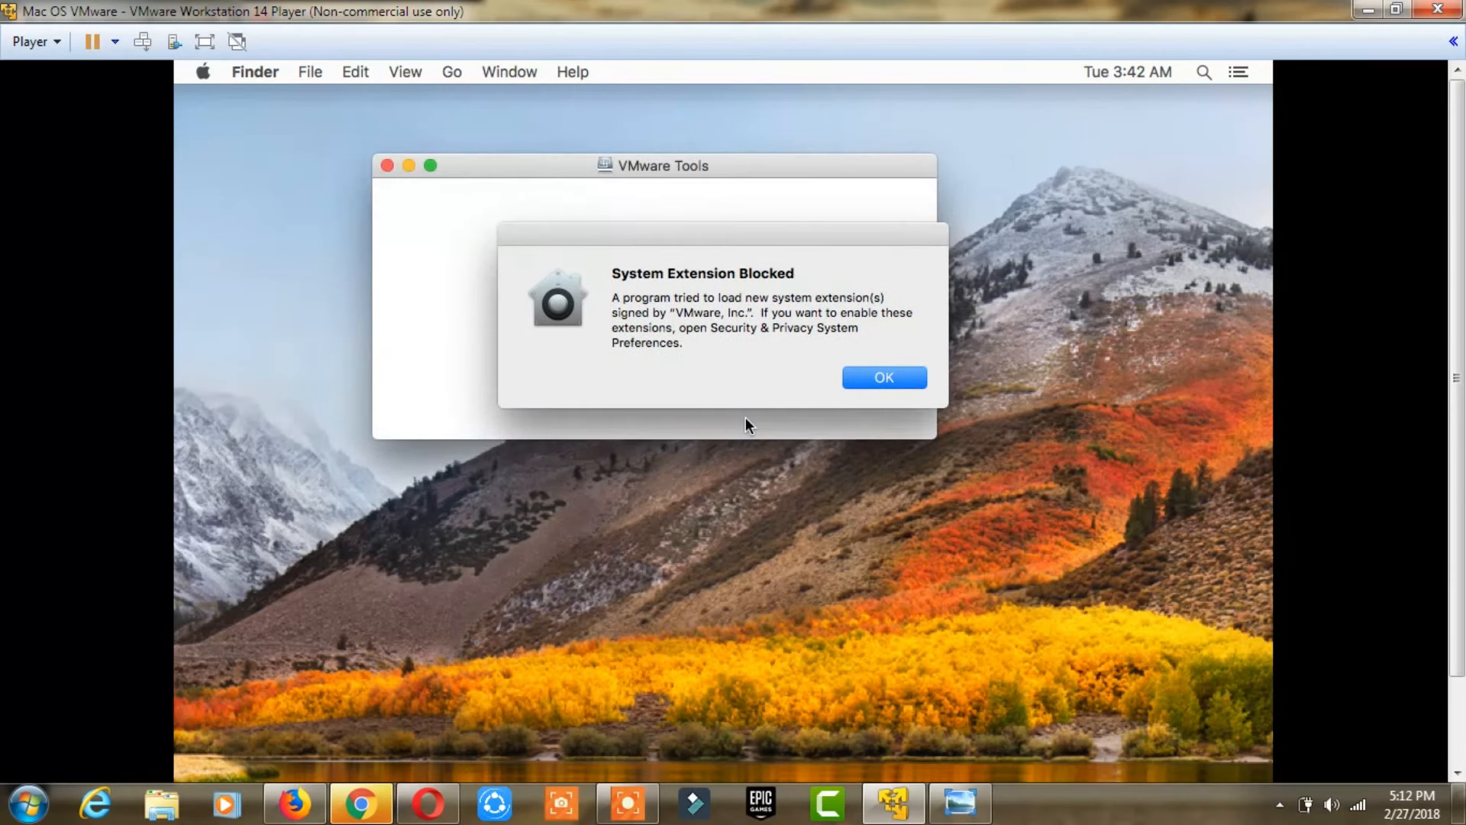
pyautogui.click(877, 378)
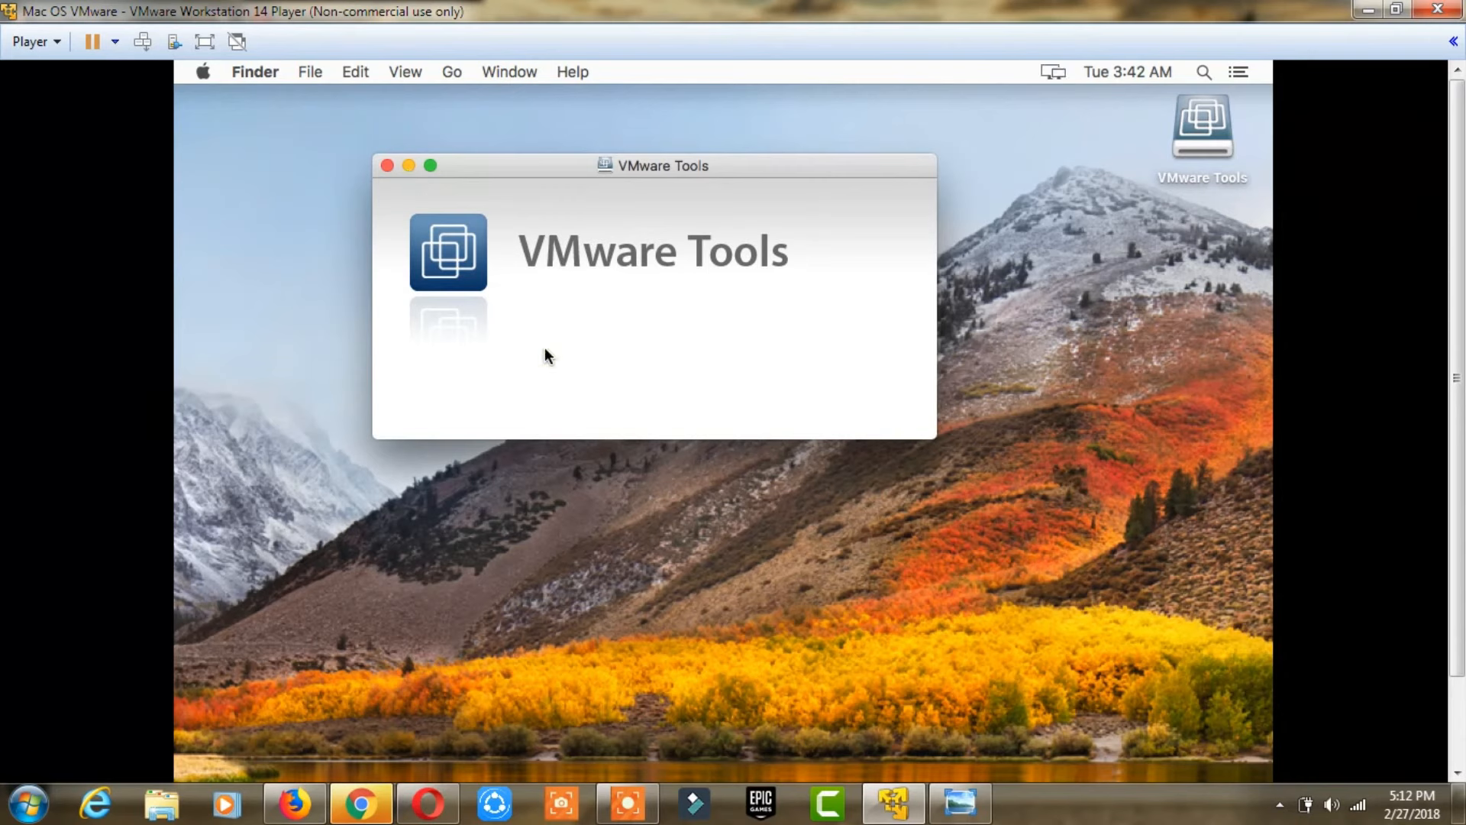
# Open System Preferences in the macOS guest
pyautogui.moveTo(1457, 301); pyautogui.dragTo(1455, 420)
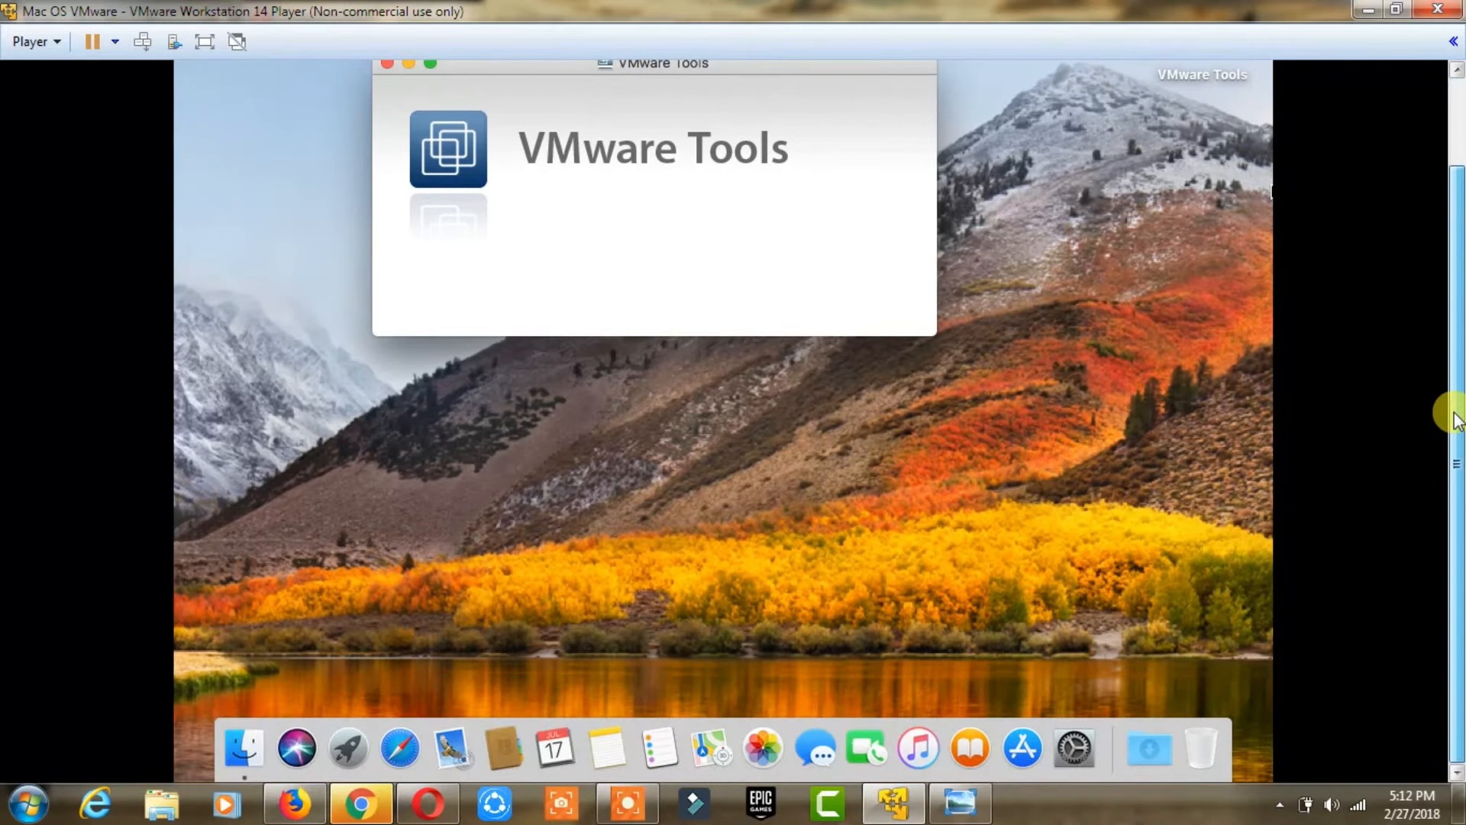
pyautogui.click(1080, 749)
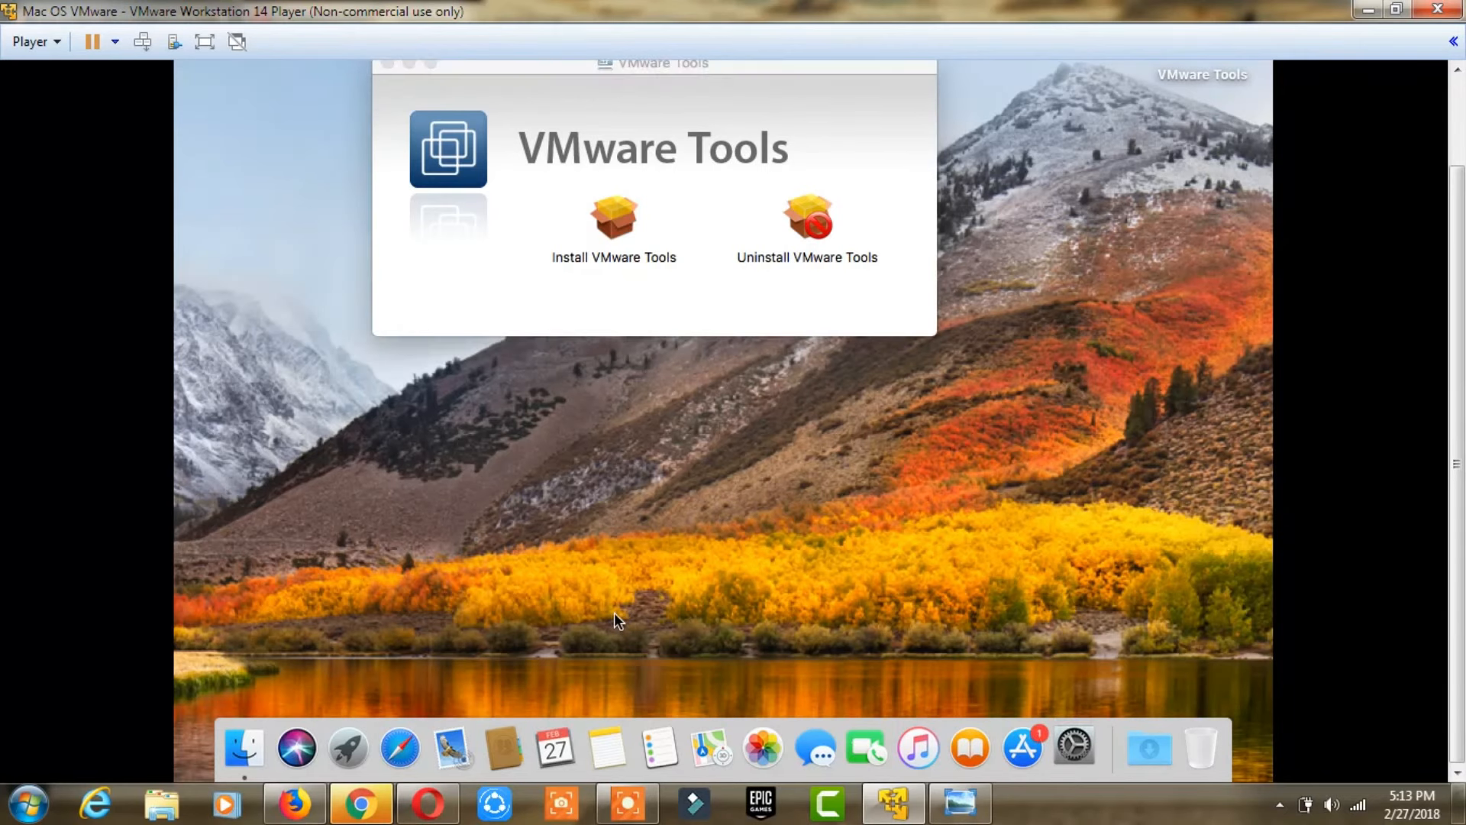
pyautogui.moveTo(1456, 458); pyautogui.dragTo(1459, 501)
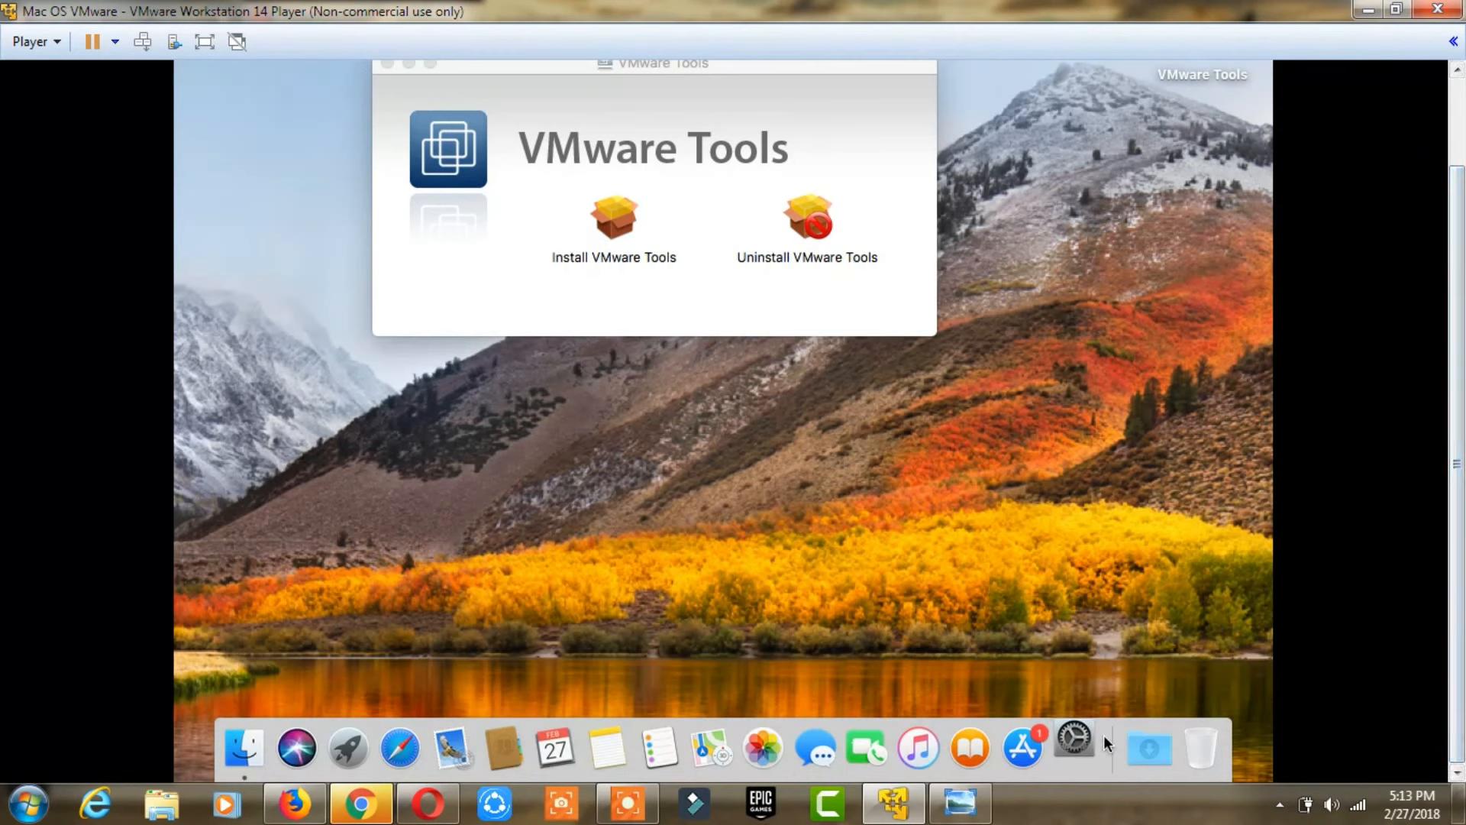